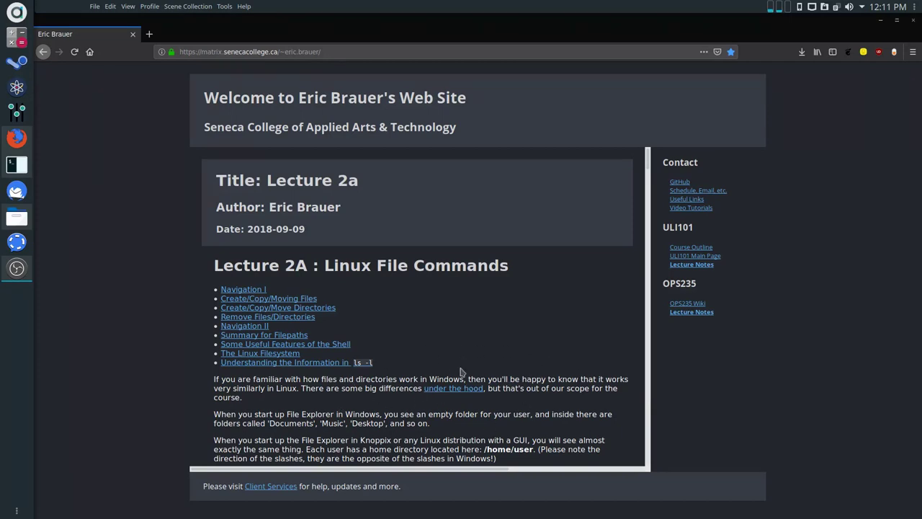
Step: Read the Lecture 2A notes from the introduction to the Navigation I section, briefly showing the student folder in the Dolphin file manager
scroll(370, 416, "down", 1)
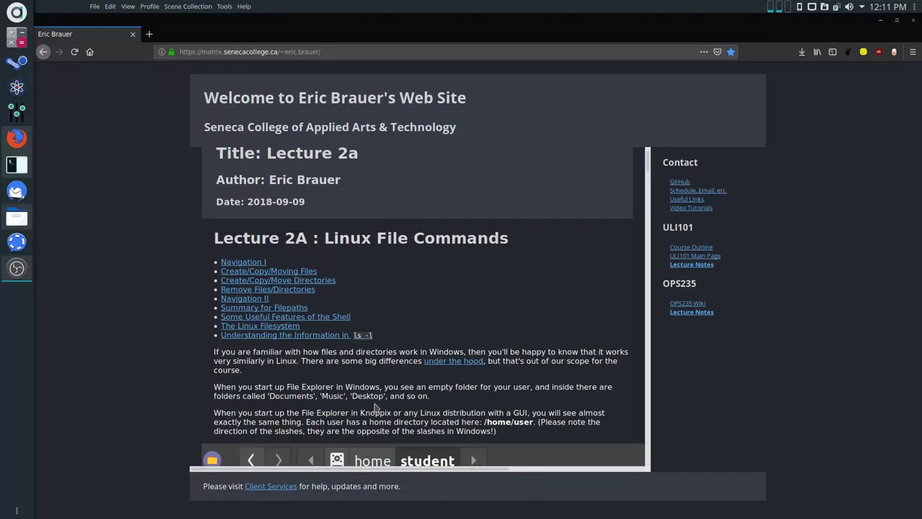
scroll(374, 408, "up", 1)
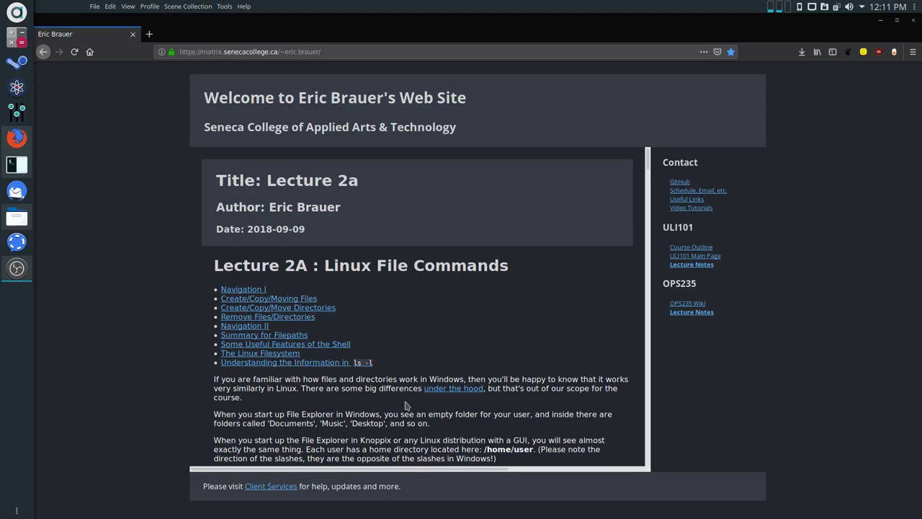
scroll(406, 405, "down", 2)
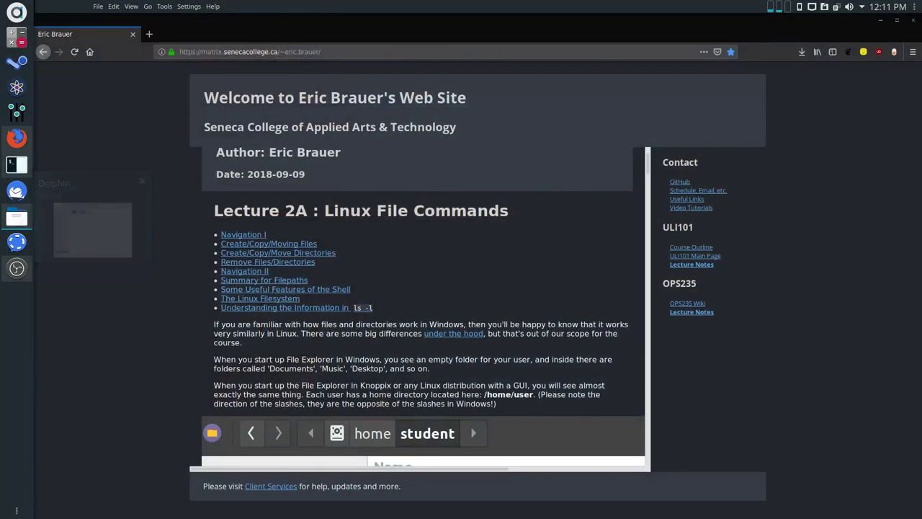
left_click(16, 216)
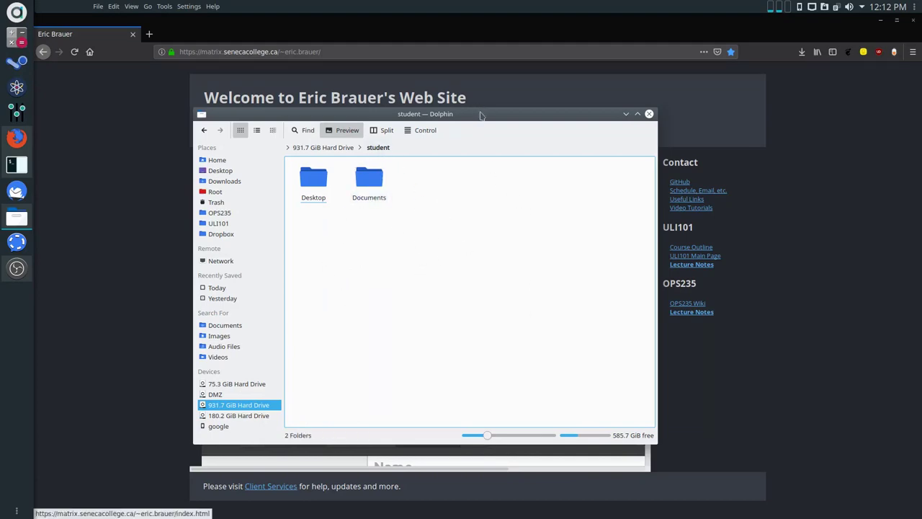
left_click(626, 113)
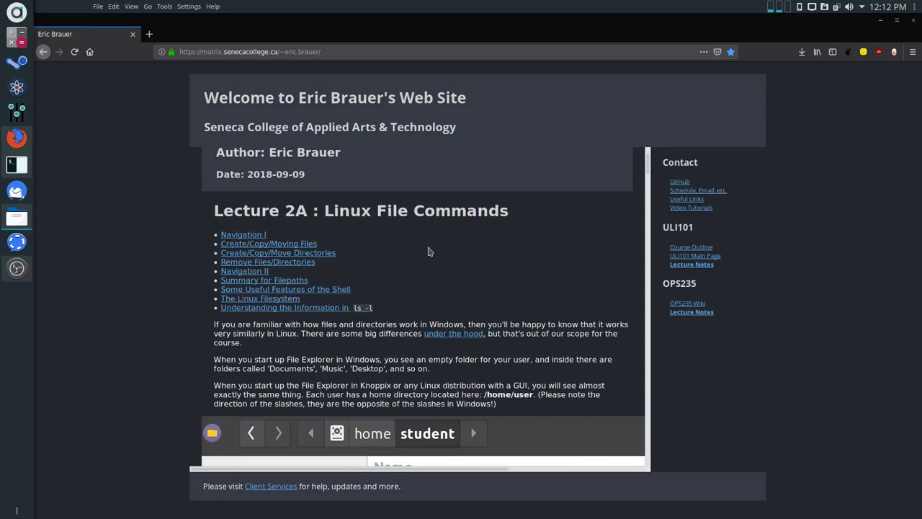
scroll(365, 238, "down", 8)
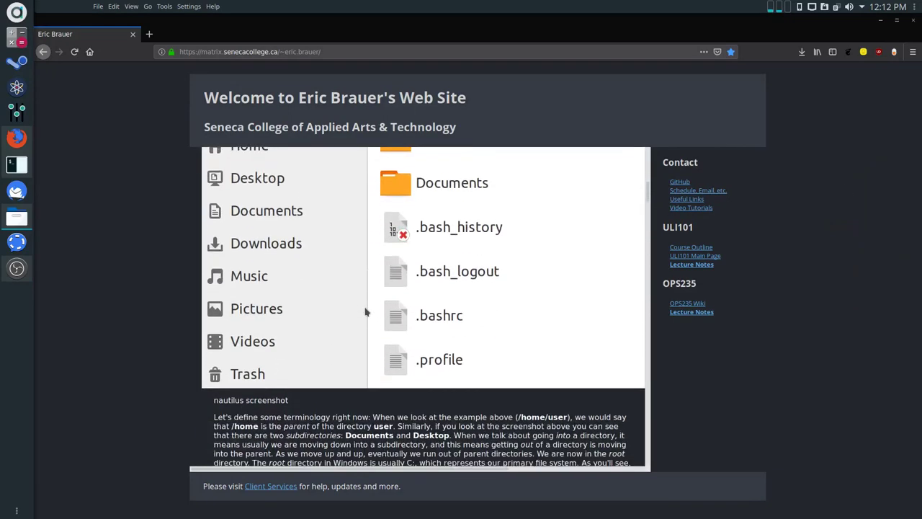
scroll(366, 311, "down", 5)
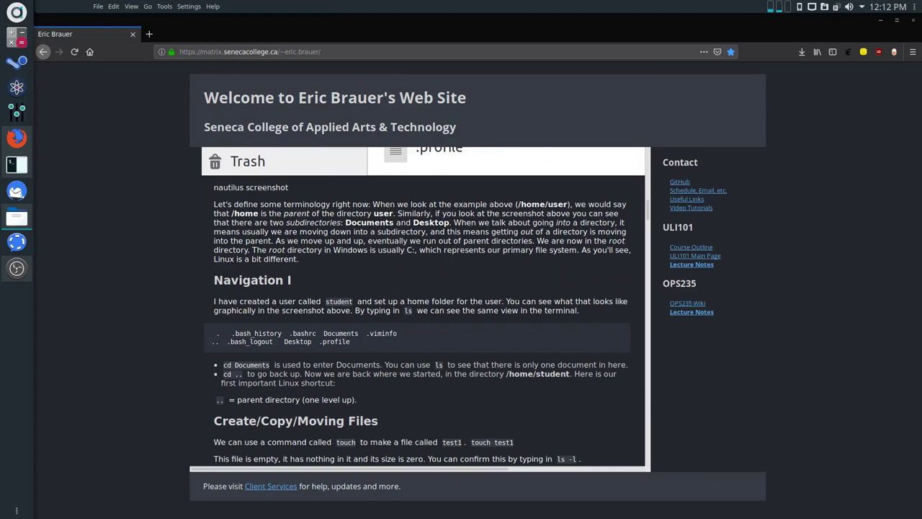
Step: Switch to Dolphin, look inside the student folder's Documents and Desktop subfolders, return to student and close the file manager
key("alt+Tab")
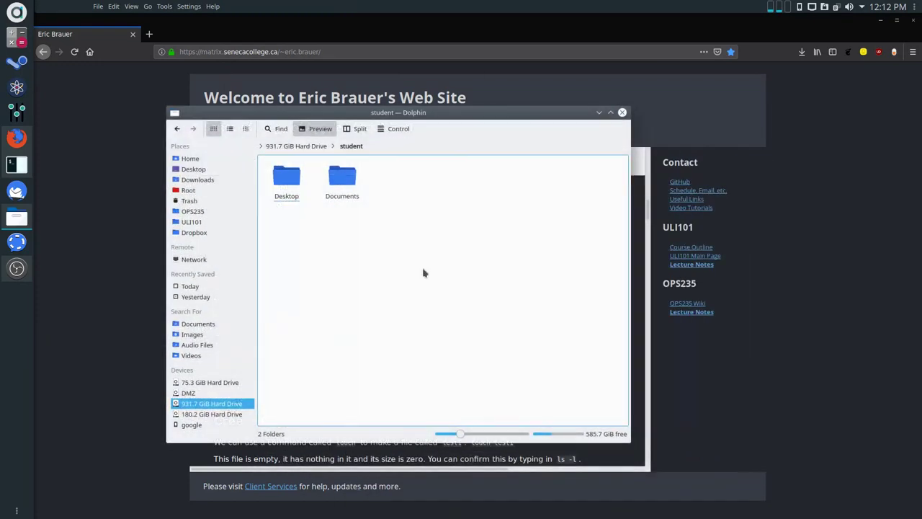
left_click(346, 185)
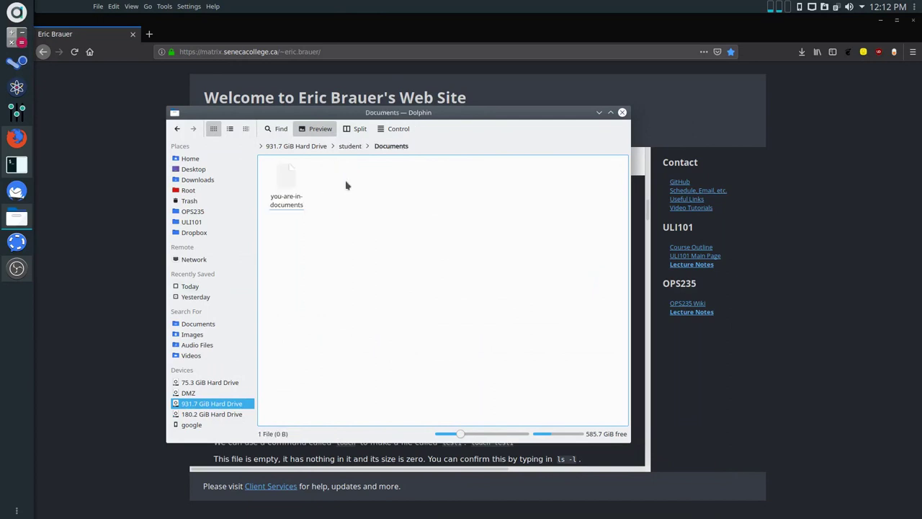
left_click(288, 187)
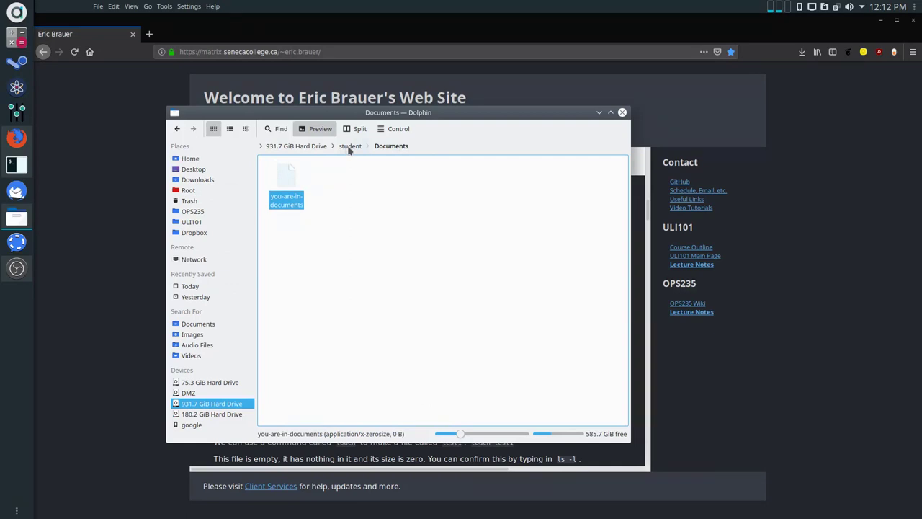
left_click(348, 147)
left_click(286, 177)
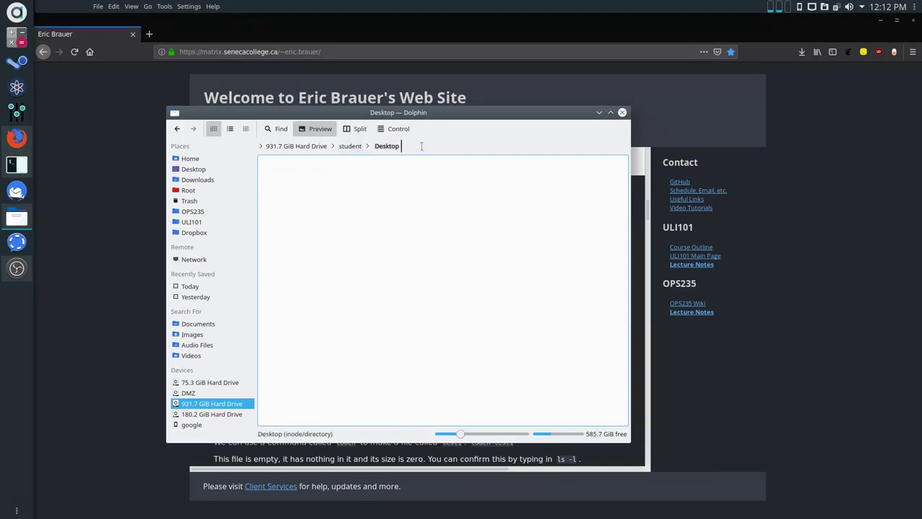
left_click(350, 147)
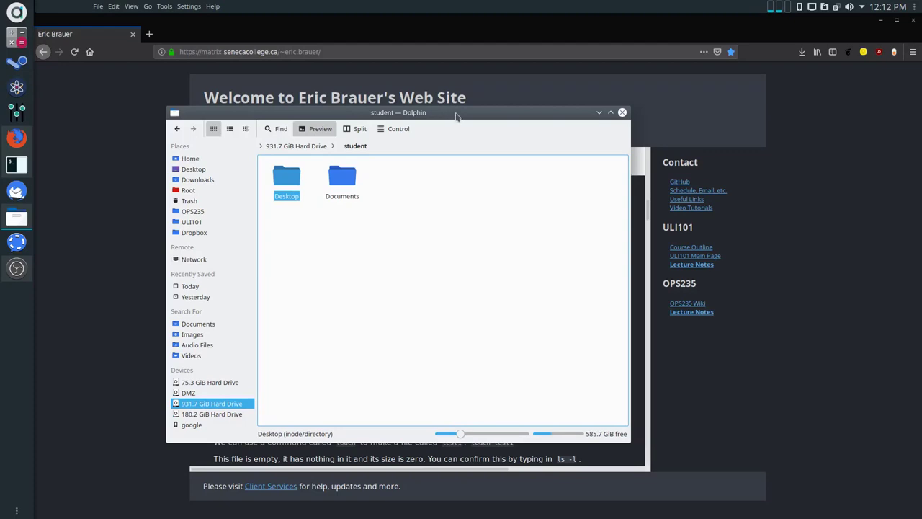
key("ctrl+q")
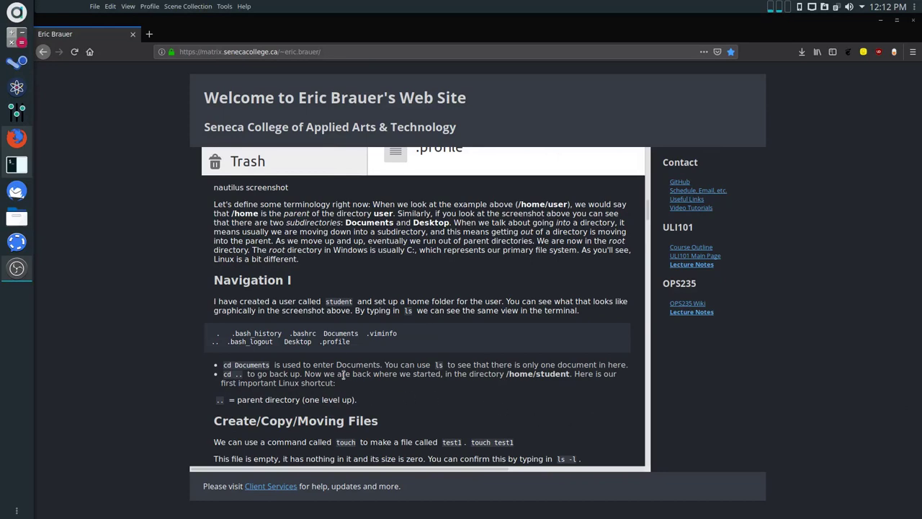
Step: Switch to the Tilix terminal, reduce it to a medium-sized window over the notes and clear its screen
key("alt+Tab")
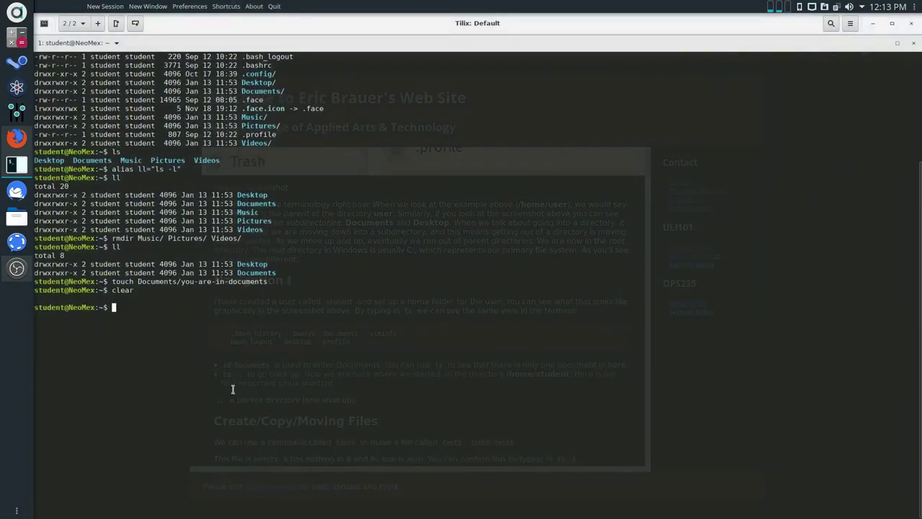
type("clear")
key("Return")
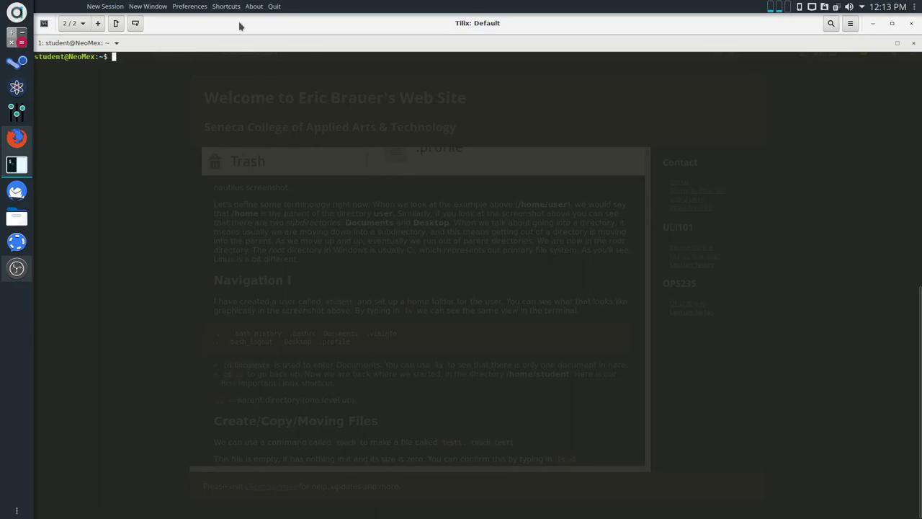
left_click_drag(241, 23, 253, 64)
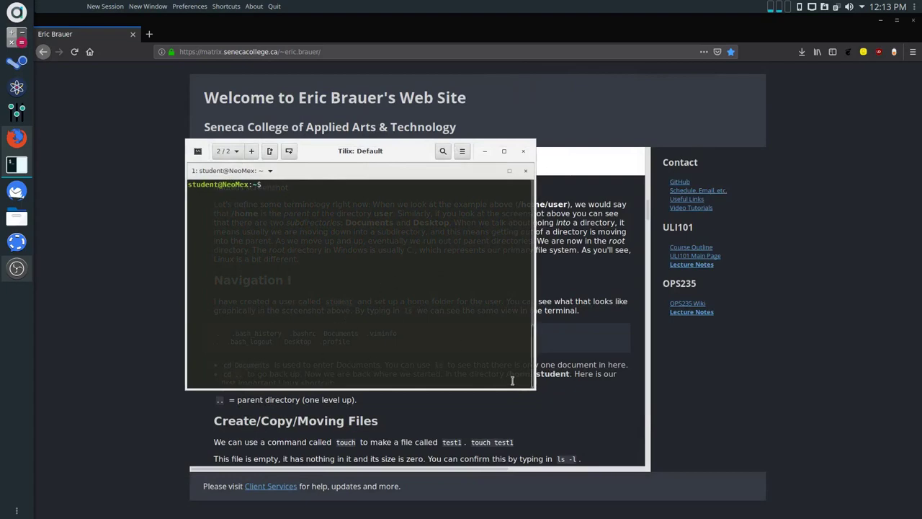
left_click_drag(533, 389, 656, 476)
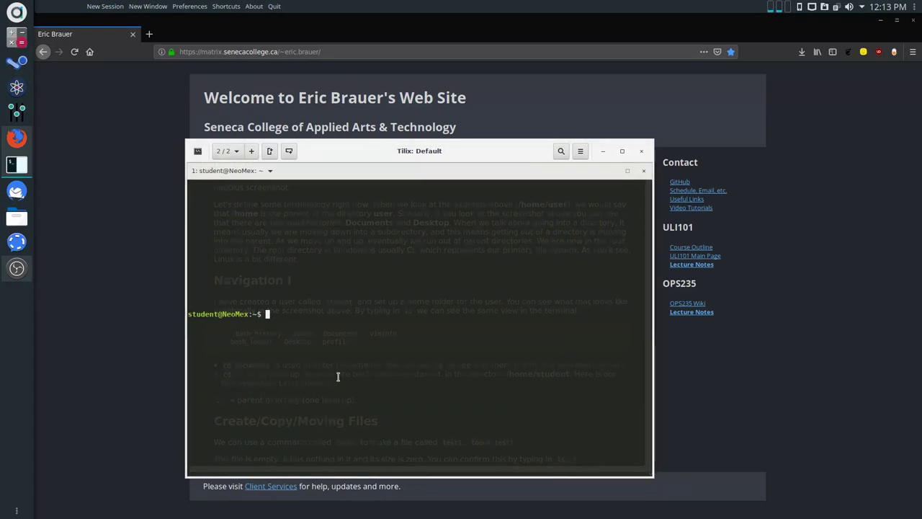
type("cl")
key("Return")
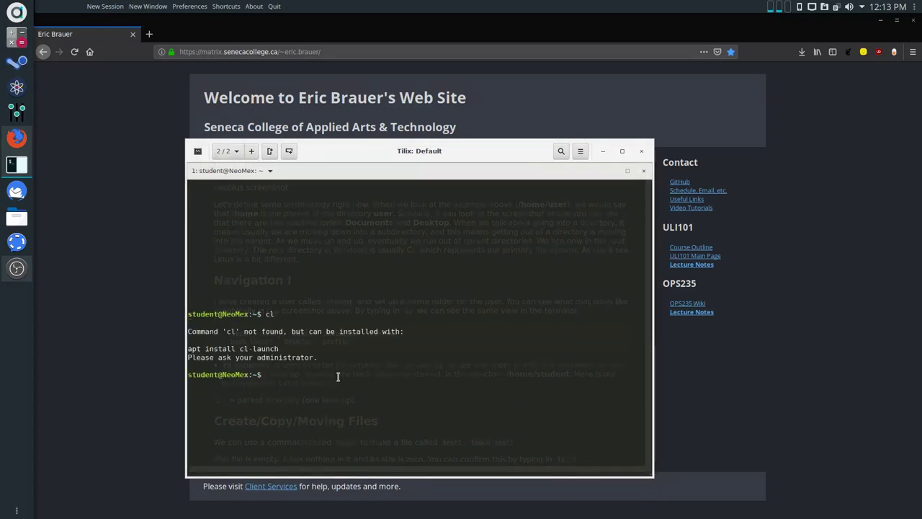
type("clear")
key("Return")
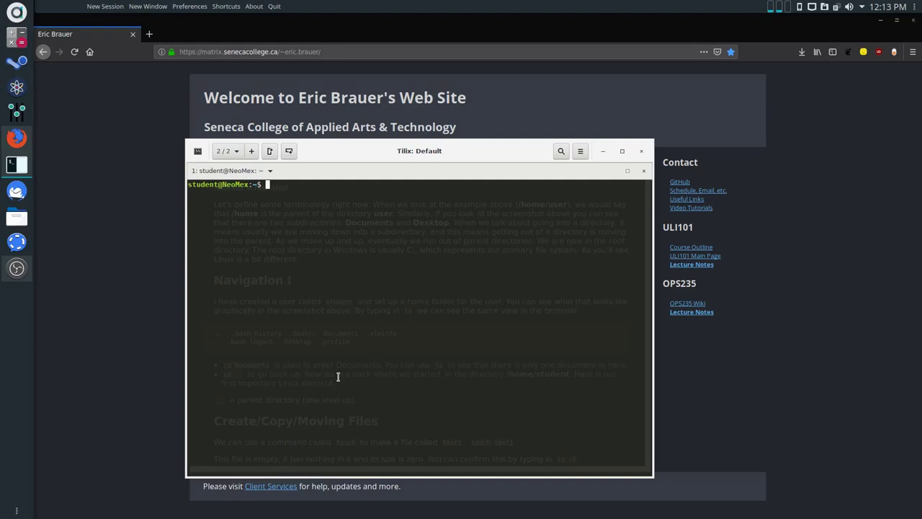
Step: List the home directory with ls, change into Documents/ and list the files there
type("ls")
key("Return")
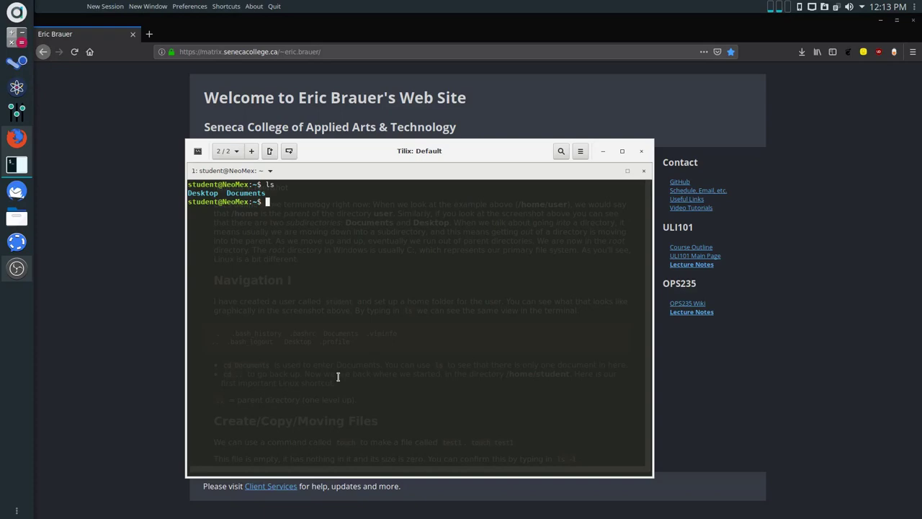
type("cd Do")
key("Tab")
key("Return")
type("ls")
key("Return")
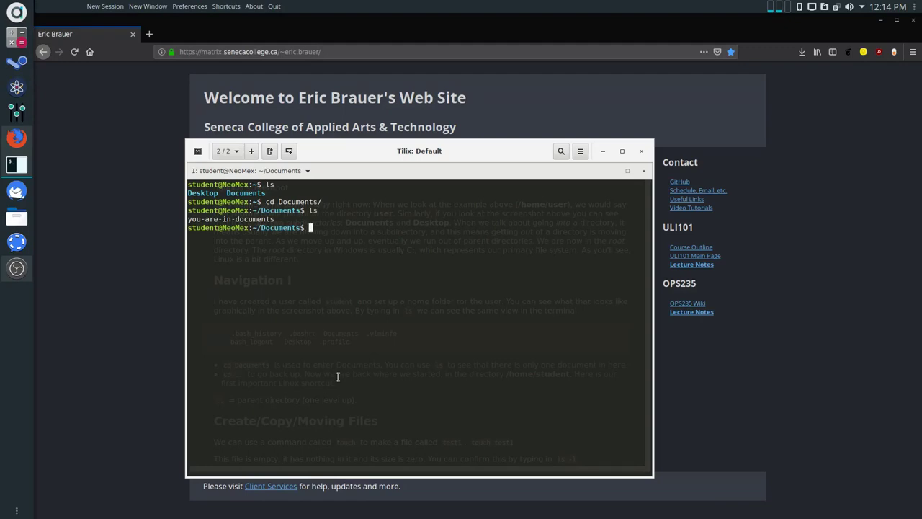
Step: Go up to the parent directory with cd .., list its contents and print the working directory path
type("cd ..")
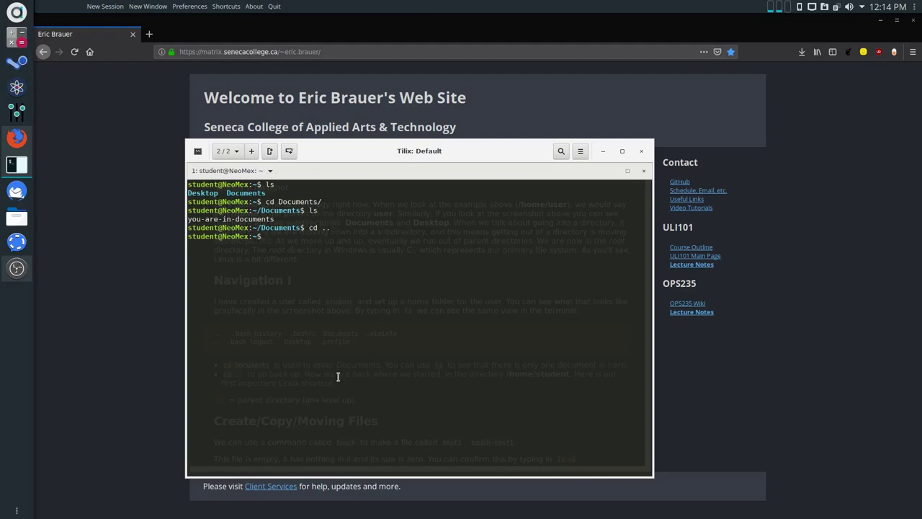
type("ls")
key("Return")
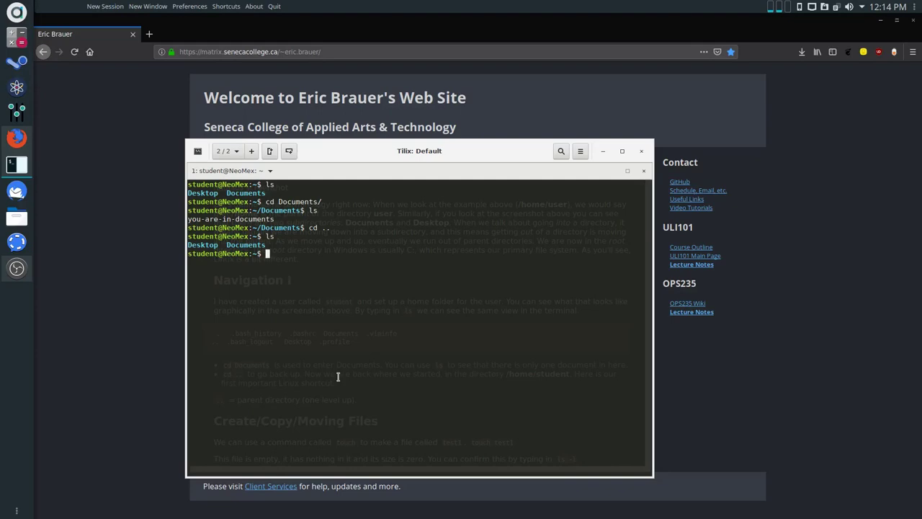
type("pwd")
key("Return")
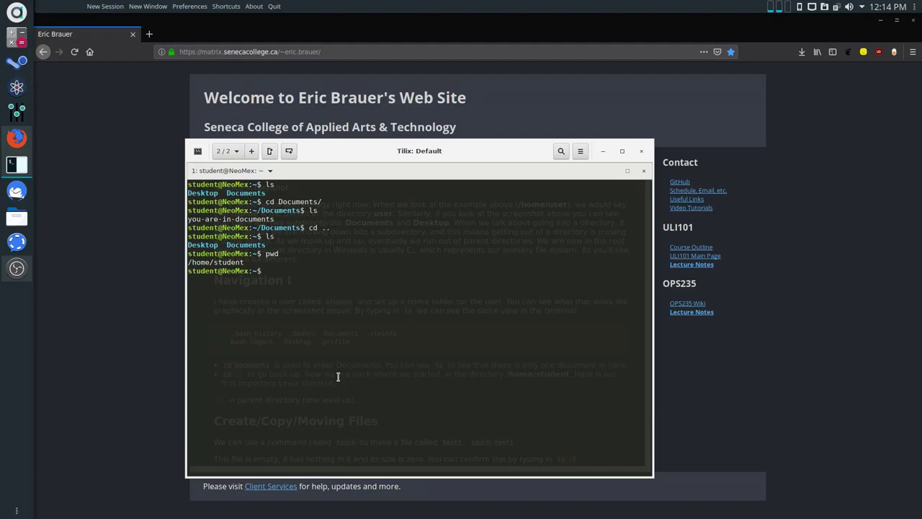
Step: Change into Documents again, list its files and print the working directory path with pwd
type("cd Documents")
key("Return")
type("ls")
key("Return")
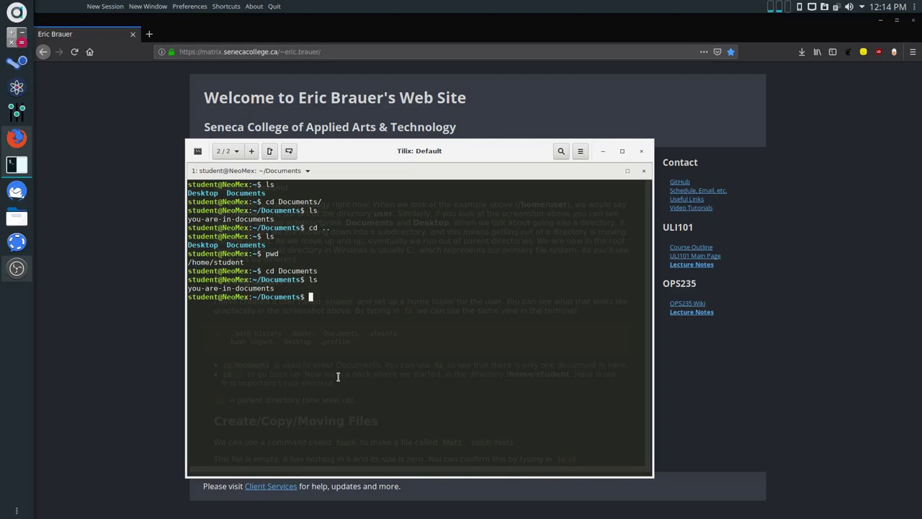
type("pwd")
key("Return")
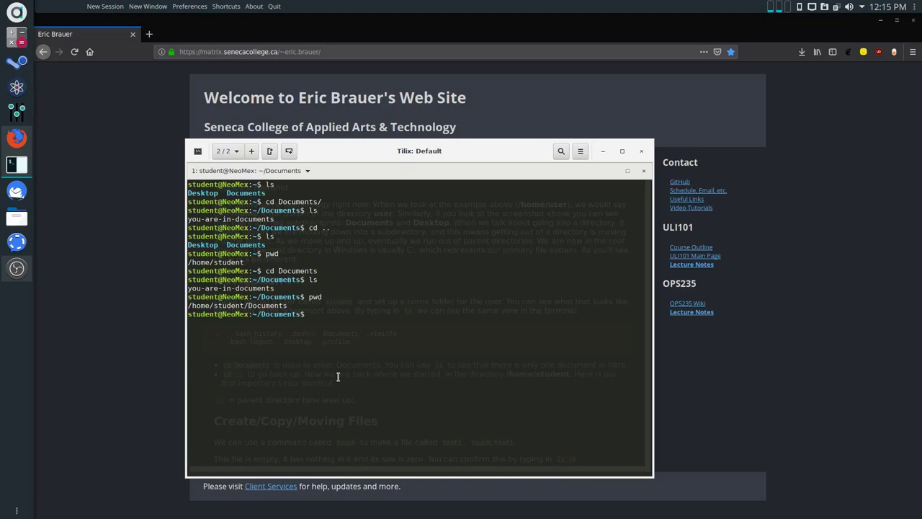
Step: Return to the home directory using cd without an argument and print the working directory path
type("cd")
key("Return")
type("pwd")
key("Return")
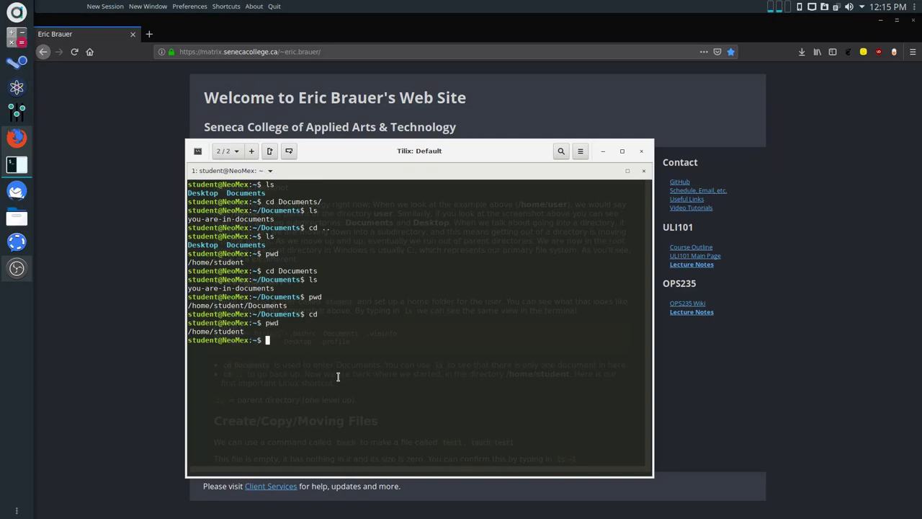
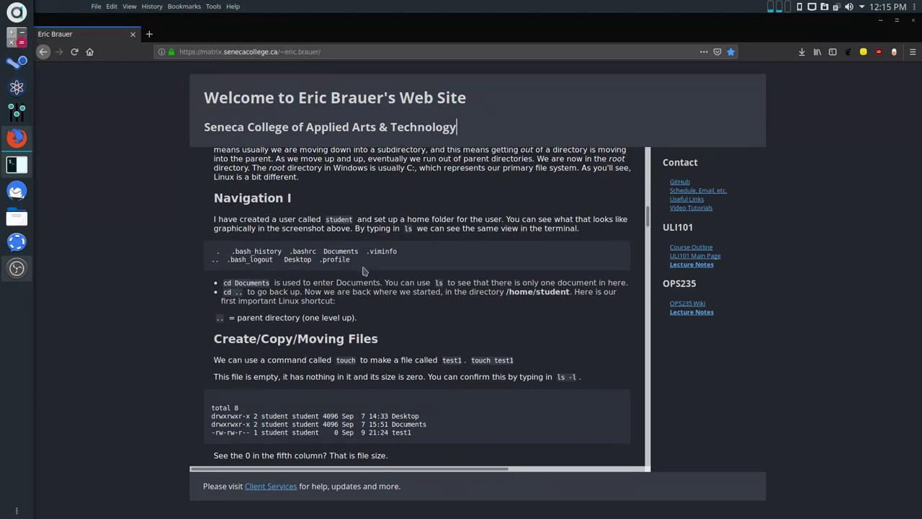
Step: Following the notes' Create/Copy/Moving Files section, create an empty file test1 with touch in the Tilix terminal and list the home directory
scroll(368, 328, "down", 1)
scroll(368, 328, "down", 5)
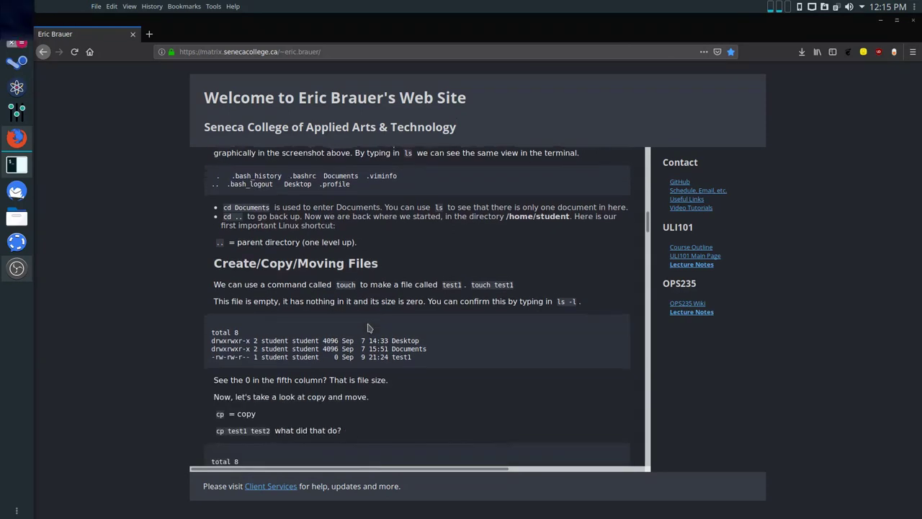
scroll(368, 328, "up", 1)
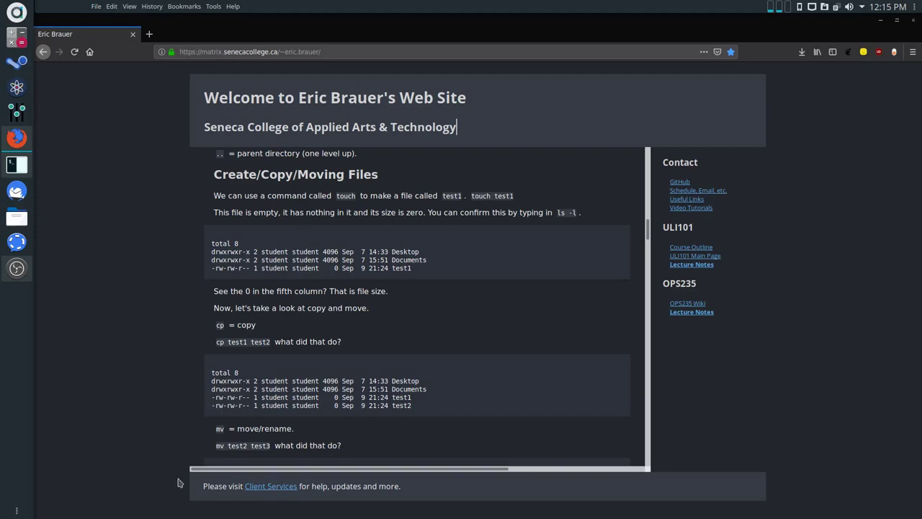
left_click(17, 165)
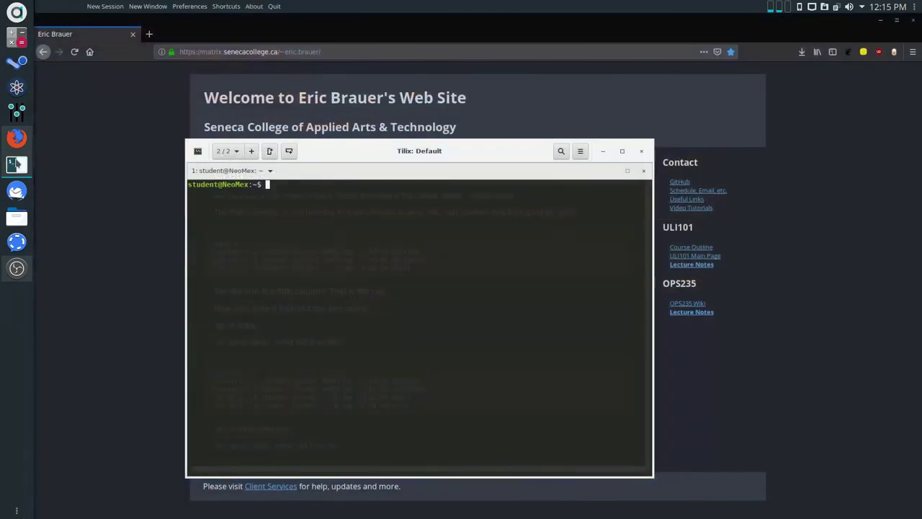
type("touch test1")
key("Return")
type("ls")
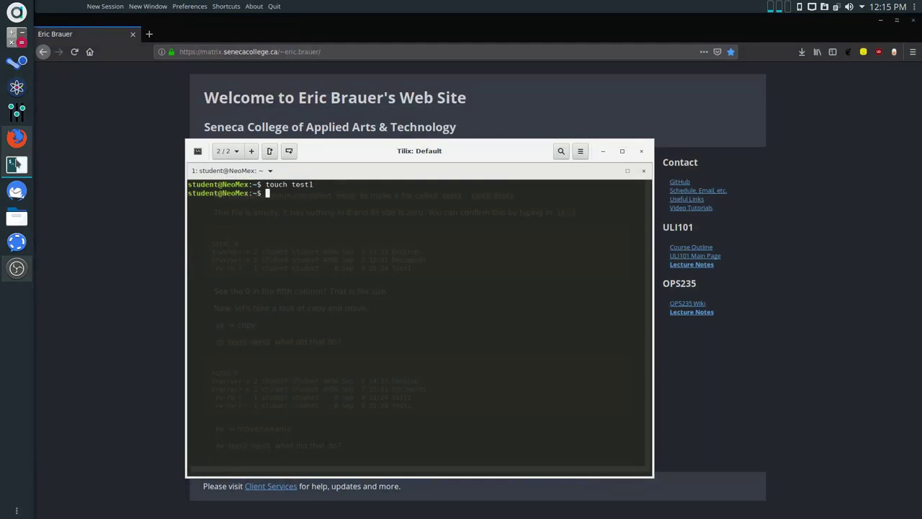
key("Return")
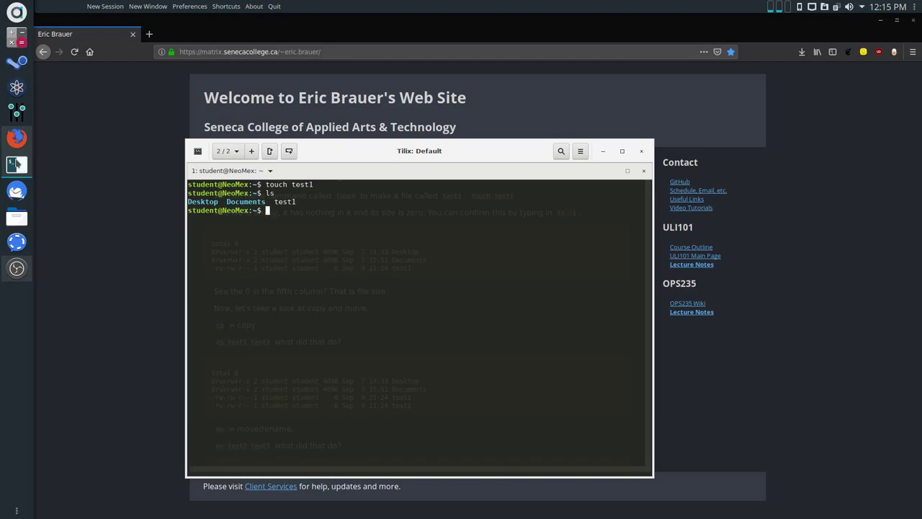
Step: Run ls -l in the home directory, first annotating the command with "<-- long listing option" and erasing that note
type("ls")
type("-l")
type("<-- long listing option")
key("BackSpace")
key("BackSpace")
key("BackSpace")
key("BackSpace")
key("BackSpace")
key("BackSpace")
key("BackSpace")
key("BackSpace")
key("BackSpace")
key("BackSpace")
key("BackSpace")
key("BackSpace")
key("BackSpace")
key("BackSpace")
key("BackSpace")
key("BackSpace")
key("BackSpace")
key("BackSpace")
key("BackSpace")
key("BackSpace")
key("Return")
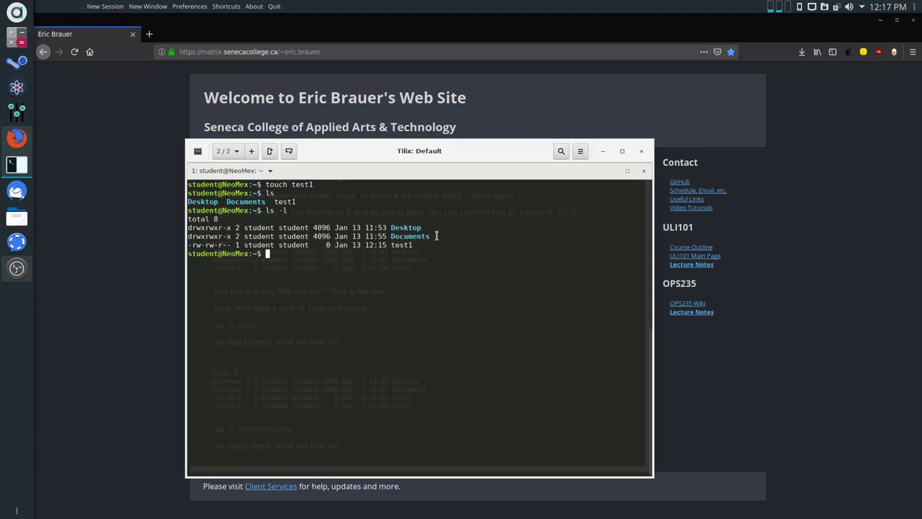
Step: Write the explanatory note "touch <-- creates empty file" at the prompt and erase the note without running it
type("touch ")
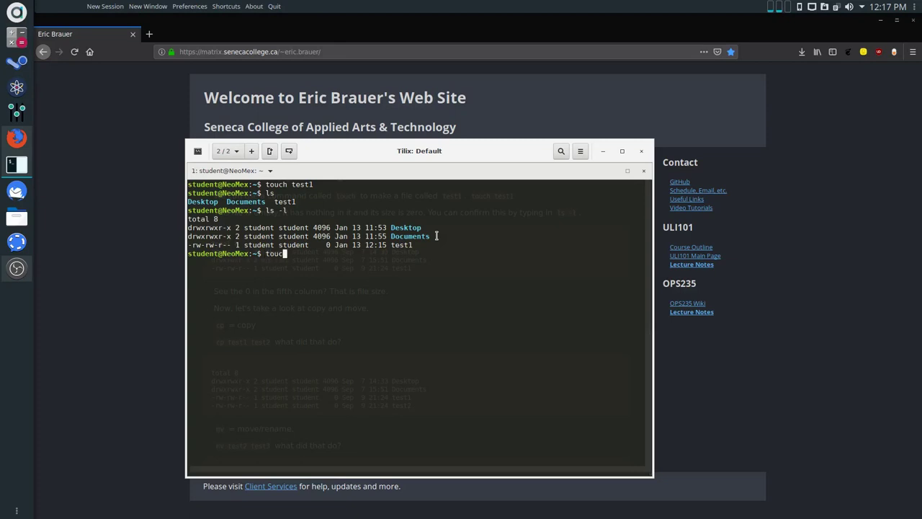
type("<-- creates empty file")
key("BackSpace")
key("BackSpace")
key("BackSpace")
key("BackSpace")
key("BackSpace")
key("BackSpace")
key("BackSpace")
key("BackSpace")
key("BackSpace")
key("BackSpace")
key("BackSpace")
key("BackSpace")
key("BackSpace")
key("BackSpace")
key("BackSpace")
key("BackSpace")
key("BackSpace")
key("BackSpace")
key("BackSpace")
key("BackSpace")
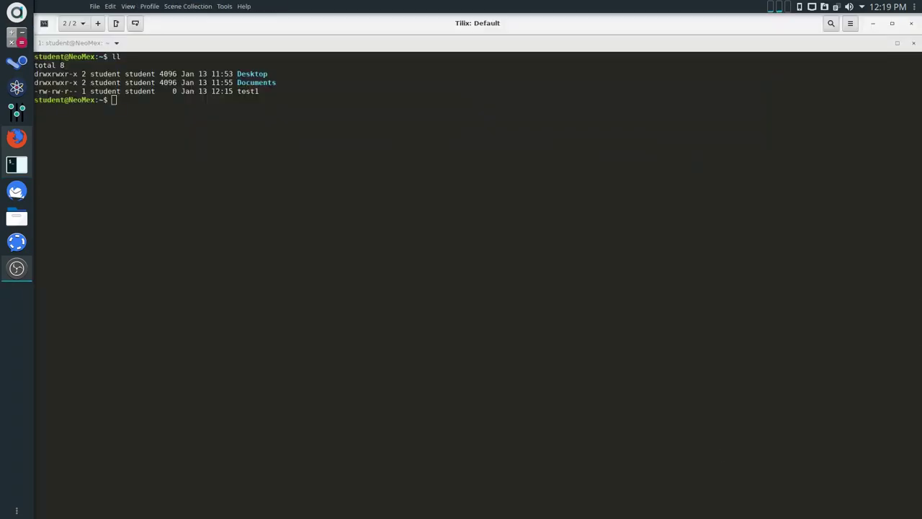
Step: Write the syntax template "cp <target> <destination>" at the Tilix prompt and erase its placeholders, keeping only cp
left_click(17, 137)
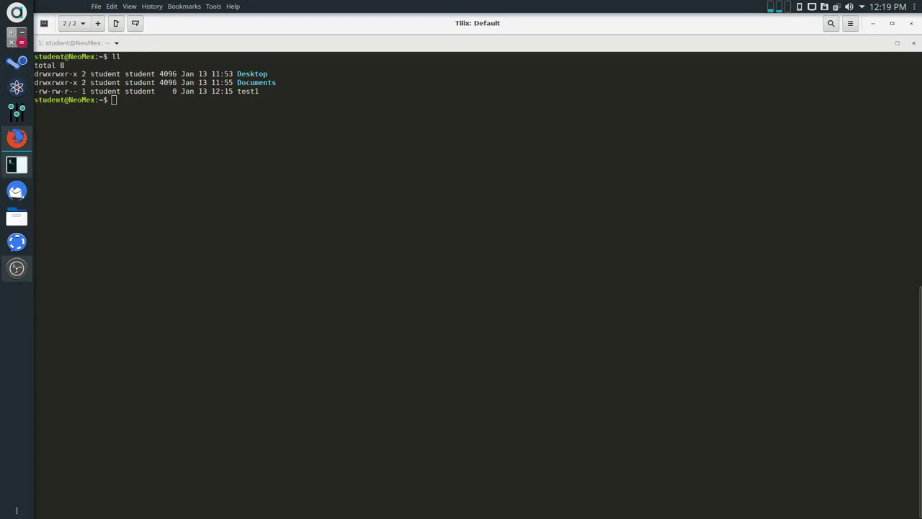
left_click(123, 101)
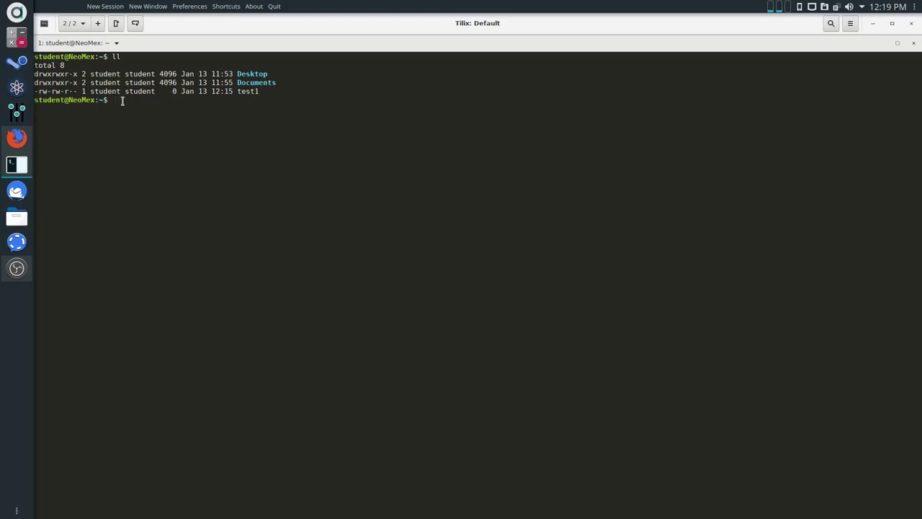
type("cp")
type("<target> <destinat")
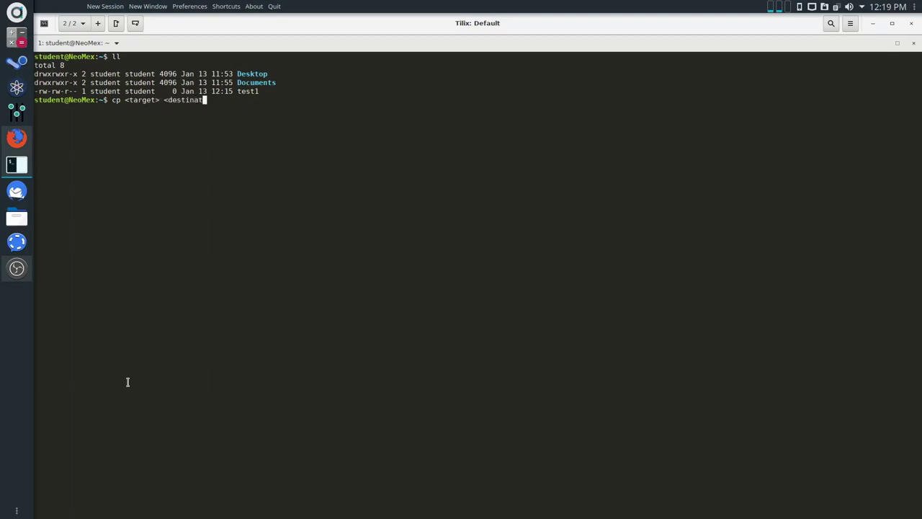
type("ion>")
key("BackSpace")
key("BackSpace")
key("BackSpace")
key("BackSpace")
key("BackSpace")
key("BackSpace")
key("BackSpace")
key("BackSpace")
key("BackSpace")
key("BackSpace")
key("BackSpace")
key("BackSpace")
key("BackSpace")
key("BackSpace")
key("BackSpace")
key("BackSpace")
key("BackSpace")
key("BackSpace")
key("BackSpace")
key("BackSpace")
key("BackSpace")
Step: Complete the cp command to copy test1 to test2, and list the home directory with ll
type("te")
key("Tab")
type("test2")
key("Return")
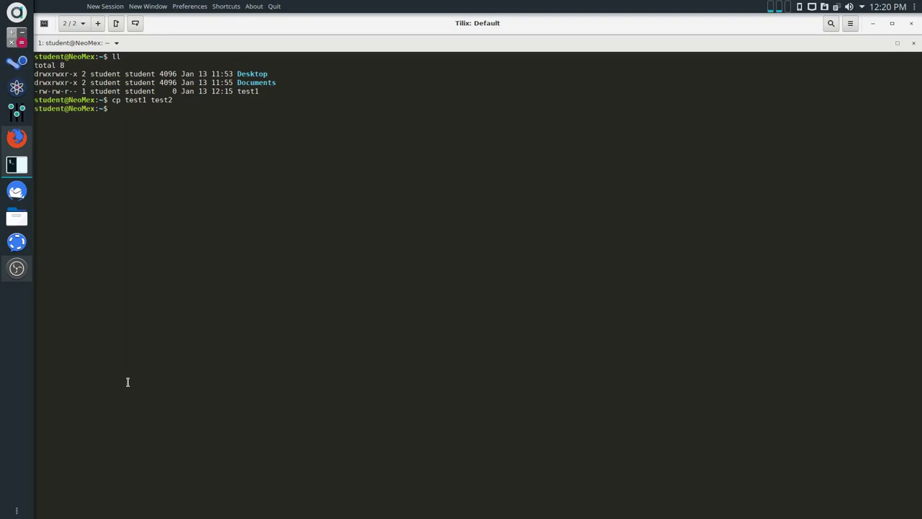
type("ll")
key("Return")
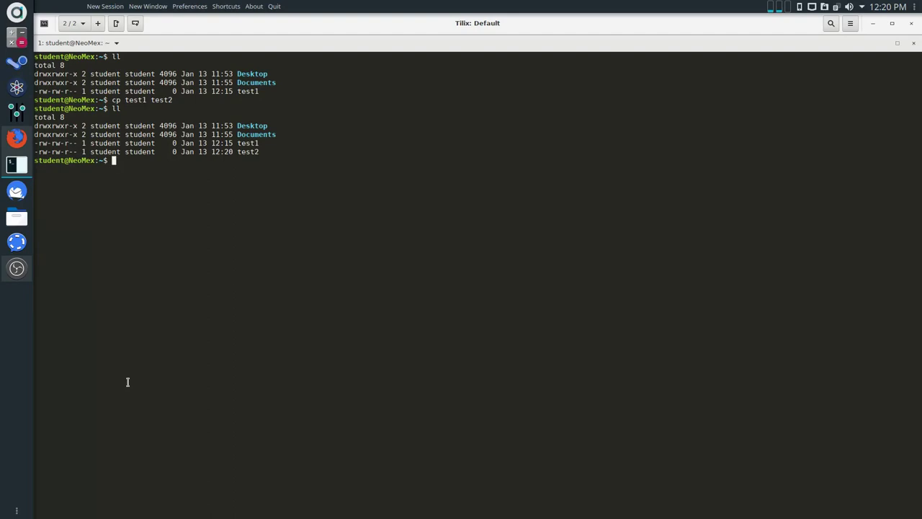
Step: Write the note "ls -l == ll" at the prompt to explain the alias, and erase it without running it
type("ls -l == ll")
key("BackSpace")
key("BackSpace")
key("BackSpace")
key("BackSpace")
key("BackSpace")
key("BackSpace")
key("BackSpace")
key("BackSpace")
key("BackSpace")
key("BackSpace")
key("BackSpace")
Step: Rename test2 to test3 with mv and list the home directory with ll
type("mv")
type("test2")
type("test3")
key("Return")
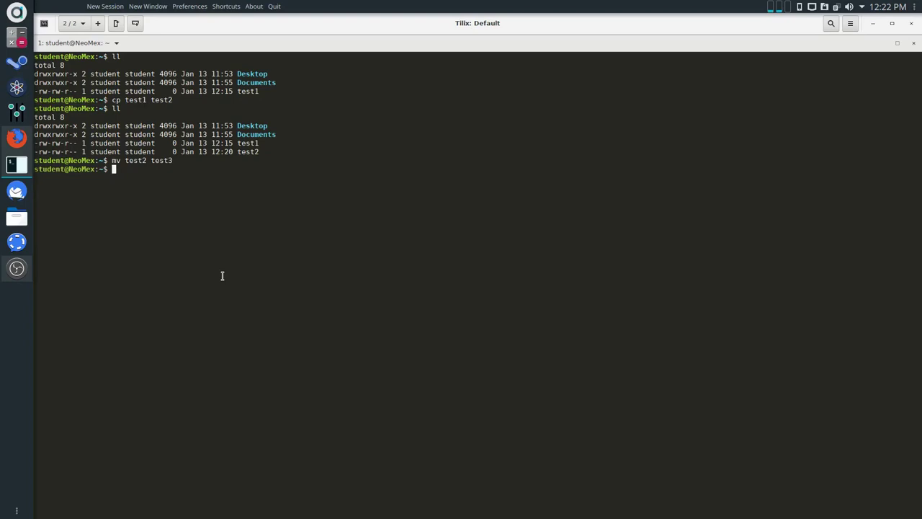
type("ll")
key("Return")
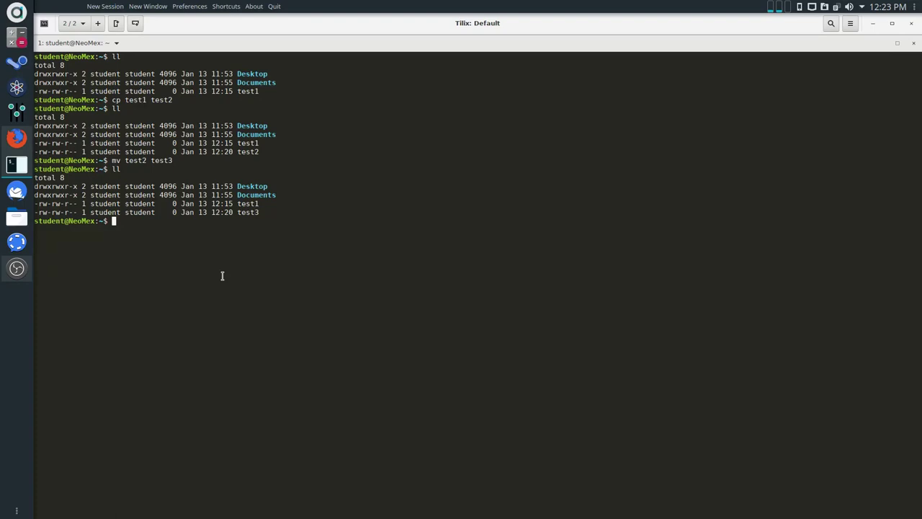
Step: List the contents of the Documents directory in long format from the home directory
type("ls -l Doc")
key("Tab")
key("Return")
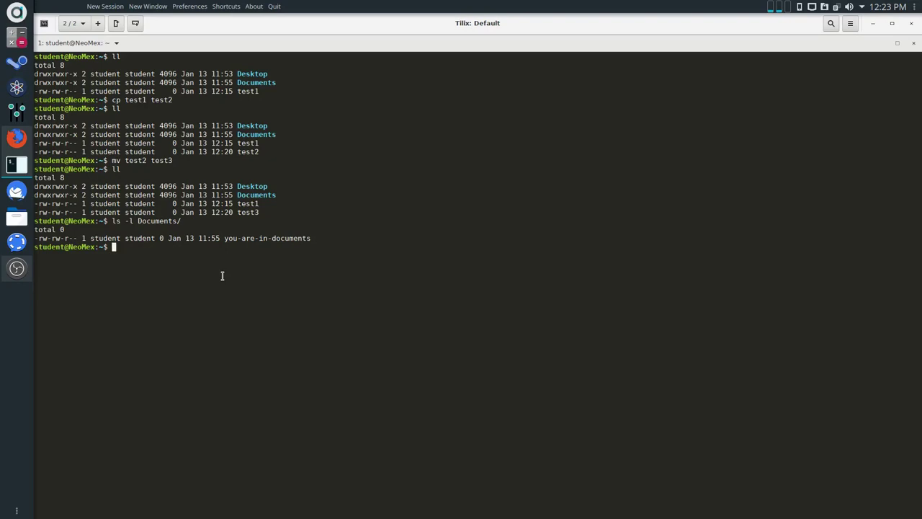
Step: Clear the terminal and list the home directory with ls -l
type("clear")
key("Return")
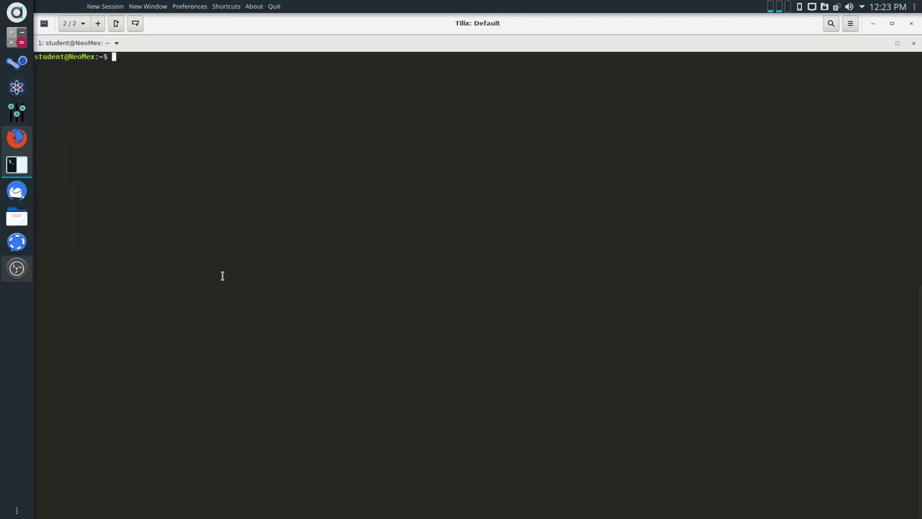
type("ls -l")
key("Return")
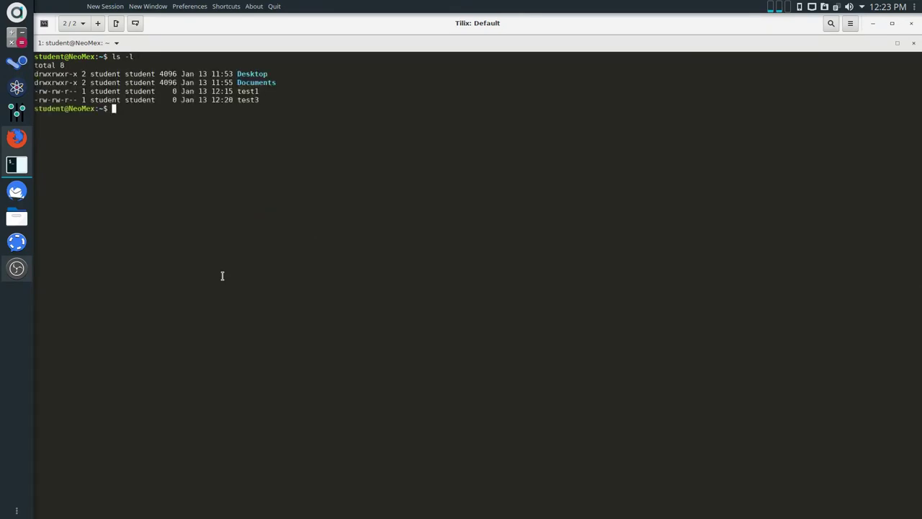
Step: Move the file test3 from the home directory into Documents with mv
type("mv te")
key("Tab")
type("3 Documents")
key("Return")
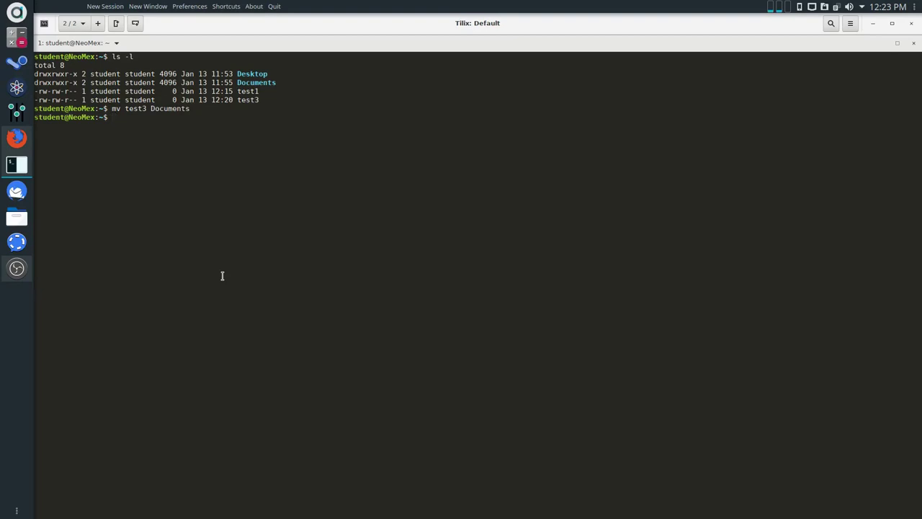
Step: List the home directory and the Documents directory in long format with ls -l to check the move
type("ls -l")
key("Return")
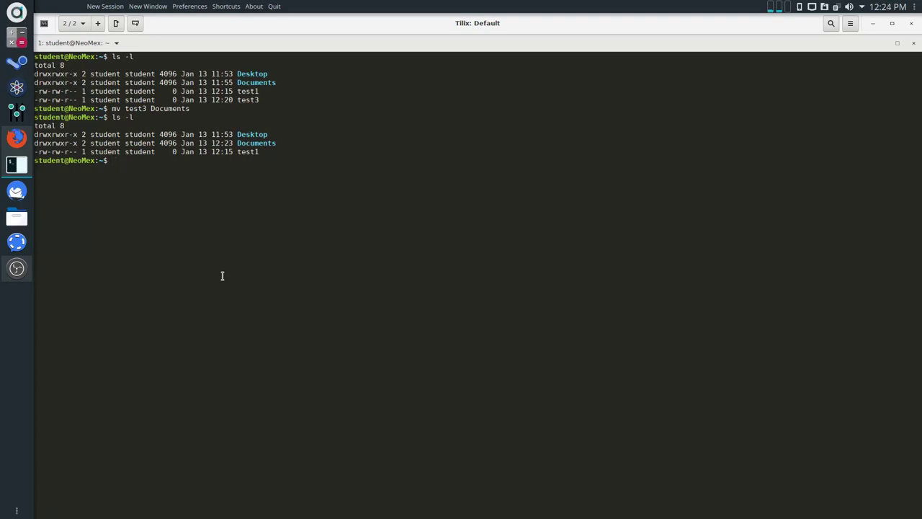
type("ls -l Doc")
key("Tab")
key("Return")
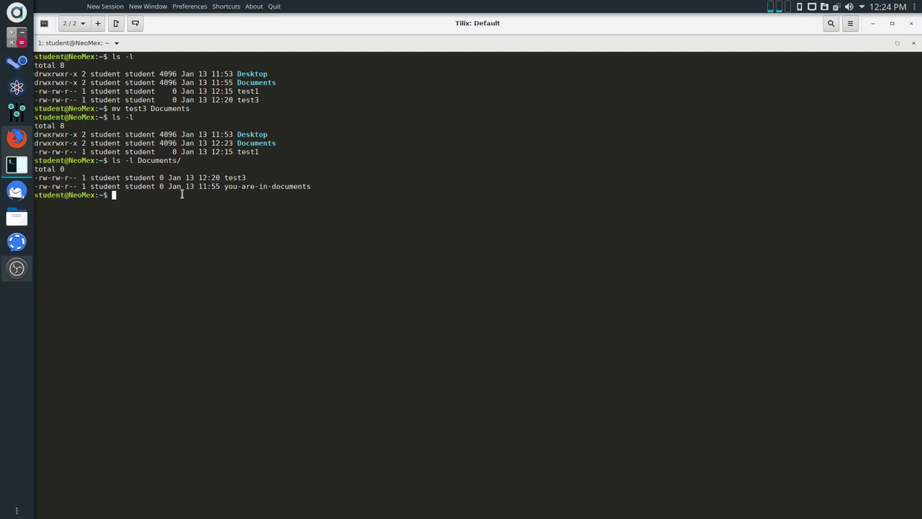
Step: Change into the Documents directory and list its contents with ll
type("cd Doc")
key("Tab")
key("Return")
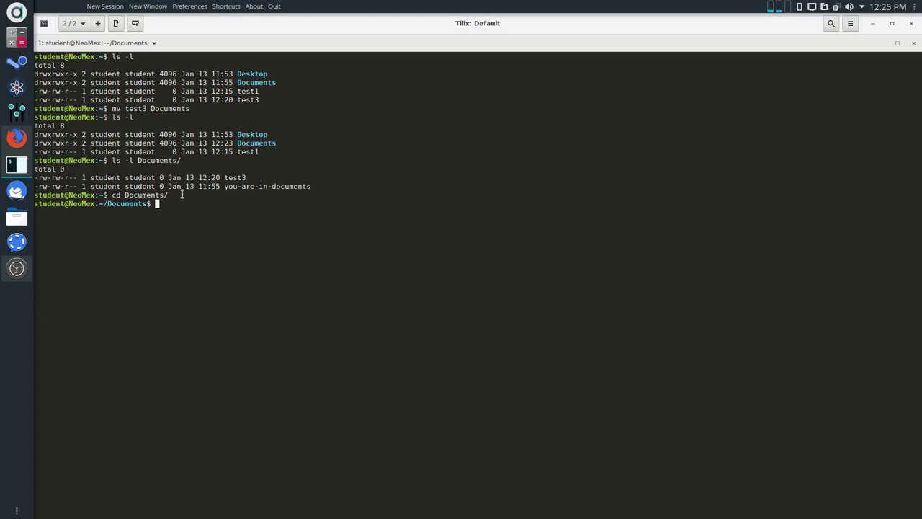
type("ll")
key("Return")
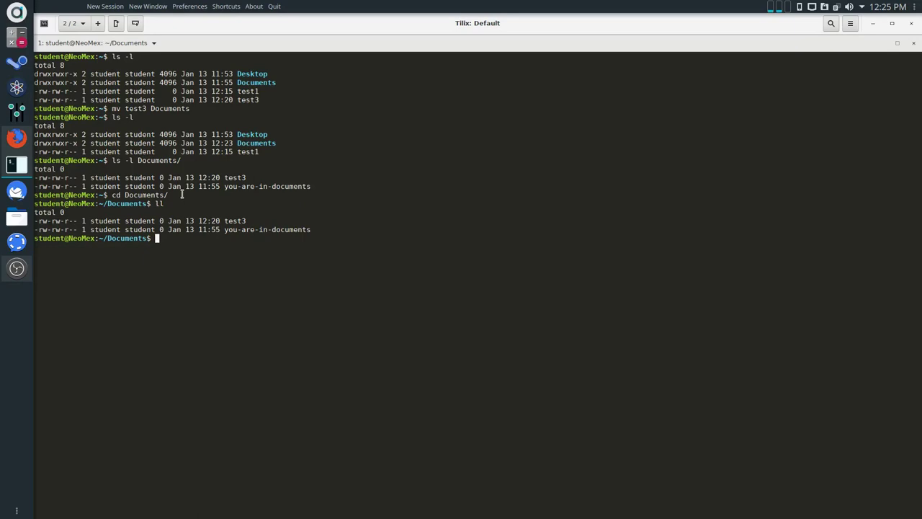
Step: Create a directory named level1 inside Documents with mkdir and list the contents with ll
type("mkdir level1")
key("Return")
type("ll")
key("Return")
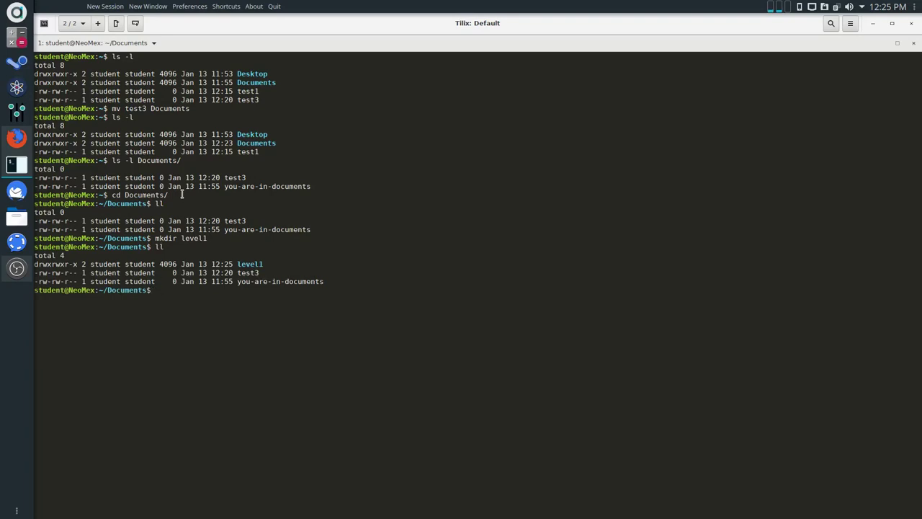
Step: Try to create the nested directory level2/level3 inside Documents using mkdir without any option
type("mkdir level2/level3")
key("Left")
key("Left")
key("Left")
key("Left")
key("Left")
key("Left")
key("Left")
key("Left")
key("Left")
key("Left")
key("Left")
key("Left")
key("Left")
key("Right")
key("Right")
key("Right")
key("Right")
key("Right")
key("Right")
key("Right")
key("Left")
key("Left")
key("Right")
key("Right")
key("Right")
key("Right")
key("Right")
key("Right")
key("Right")
key("Right")
key("Return")
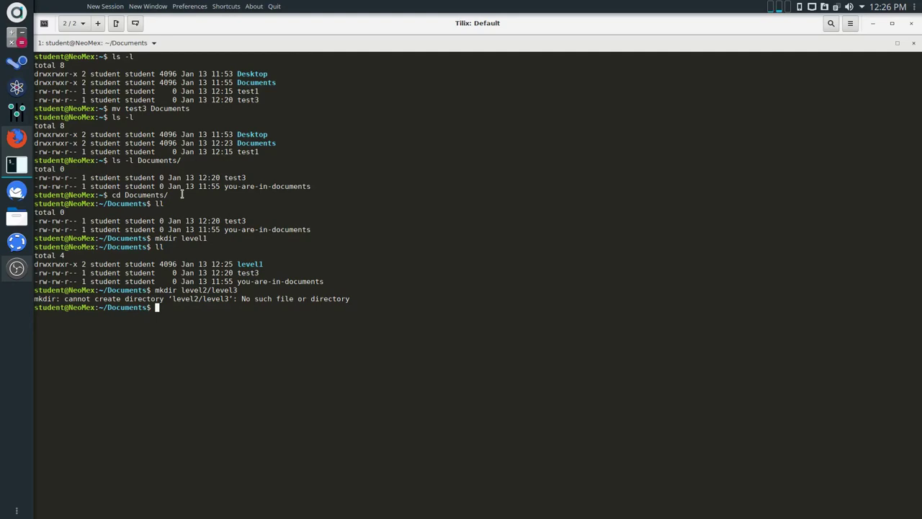
Step: Create level2/level3 with its parent directory by adding the -p option to mkdir, and list Documents with ll
key("Up")
key("Left")
key("Left")
key("Left")
key("Left")
key("Left")
key("Left")
key("Left")
key("Left")
key("Left")
key("Left")
key("Left")
key("Left")
key("Left")
type("-p")
key("Return")
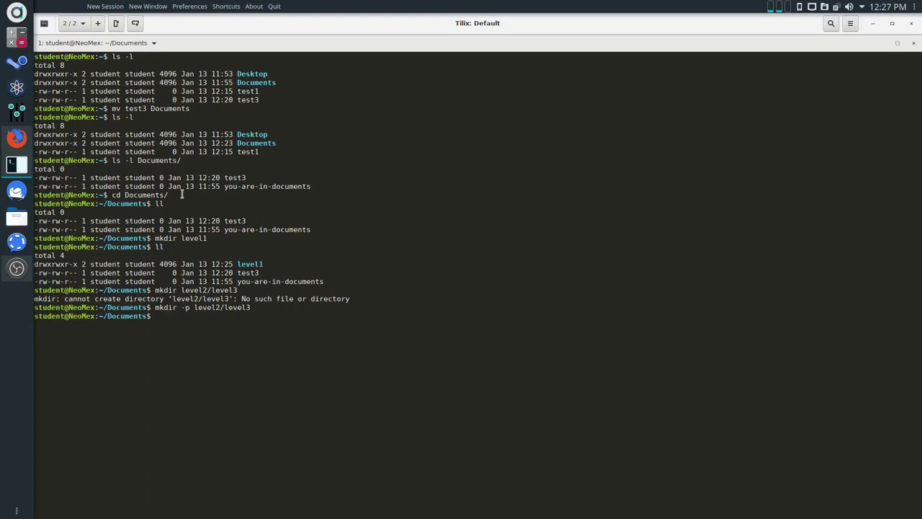
type("ll")
key("Return")
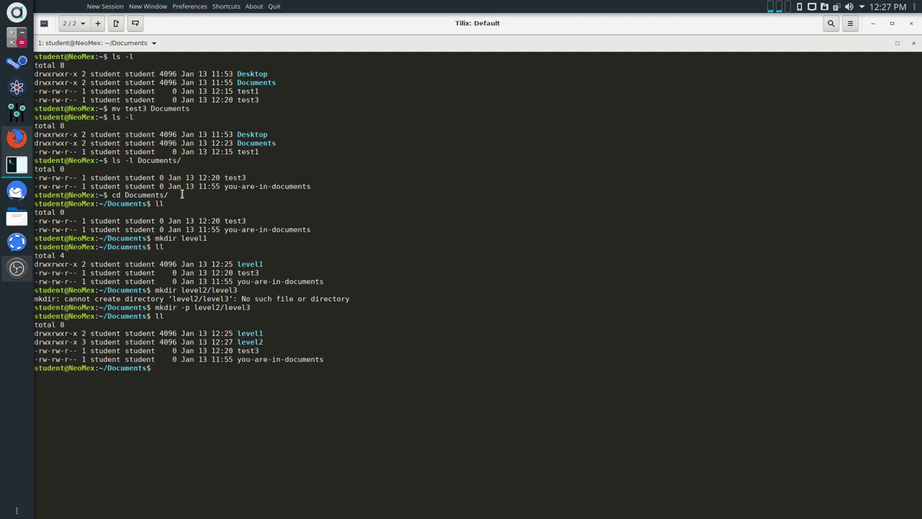
Step: List the contents of level2 with ll and display the directory structure of Documents with tree
type("cd")
key("BackSpace")
key("BackSpace")
key("BackSpace")
type("ll level2")
key("Return")
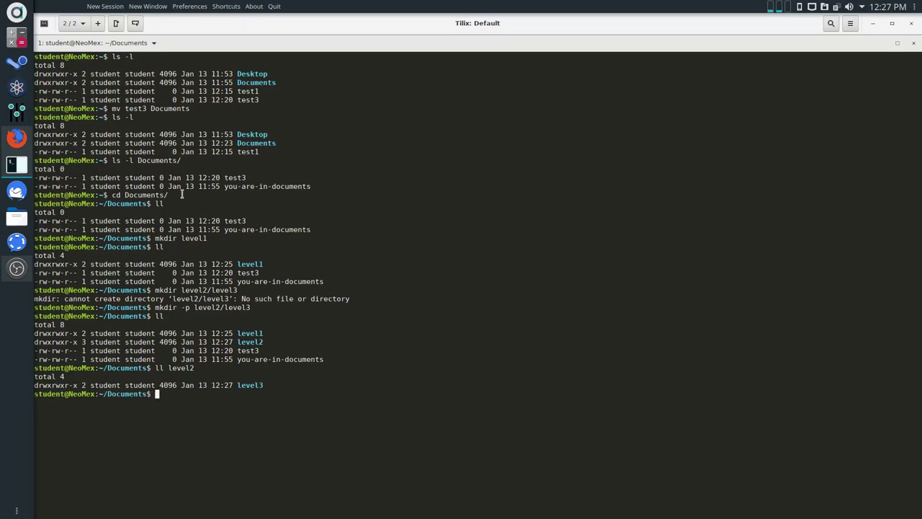
type("tree")
key("Return")
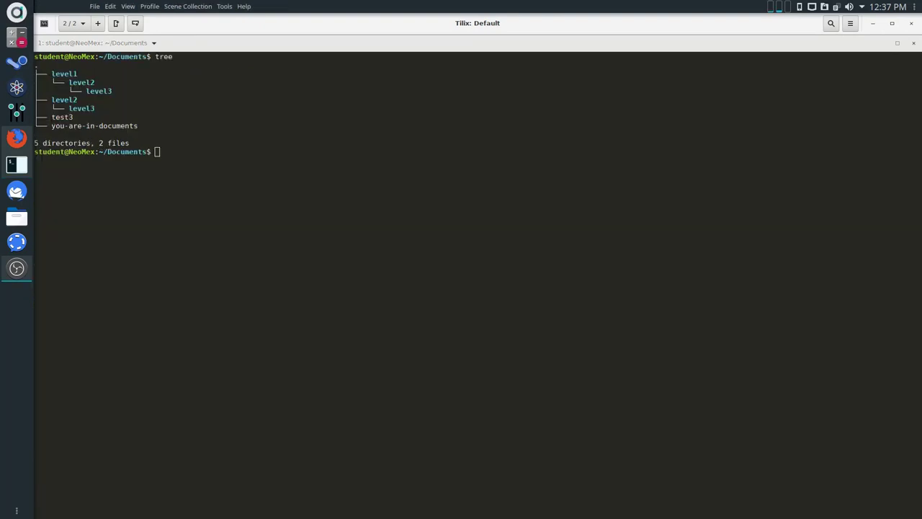
Step: Try to move the directory level2 into level1 using mv with the -r option
key("alt+Tab")
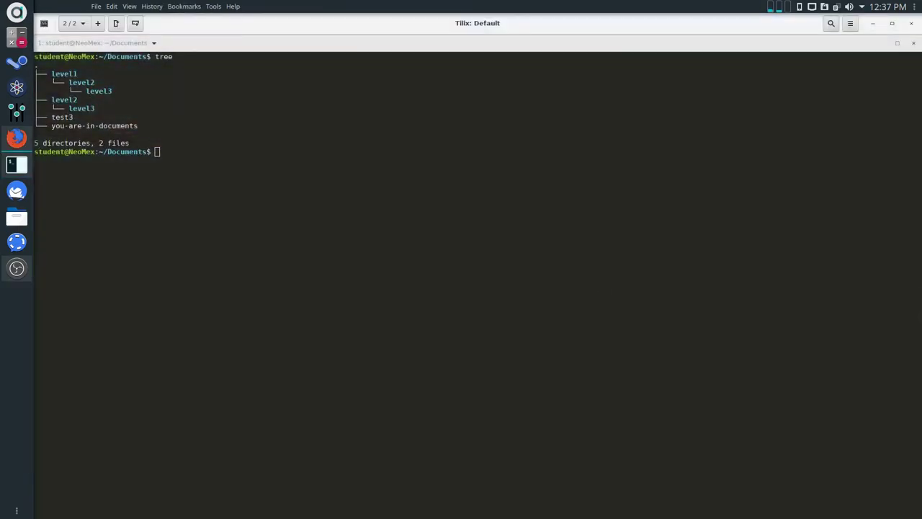
left_click(205, 159)
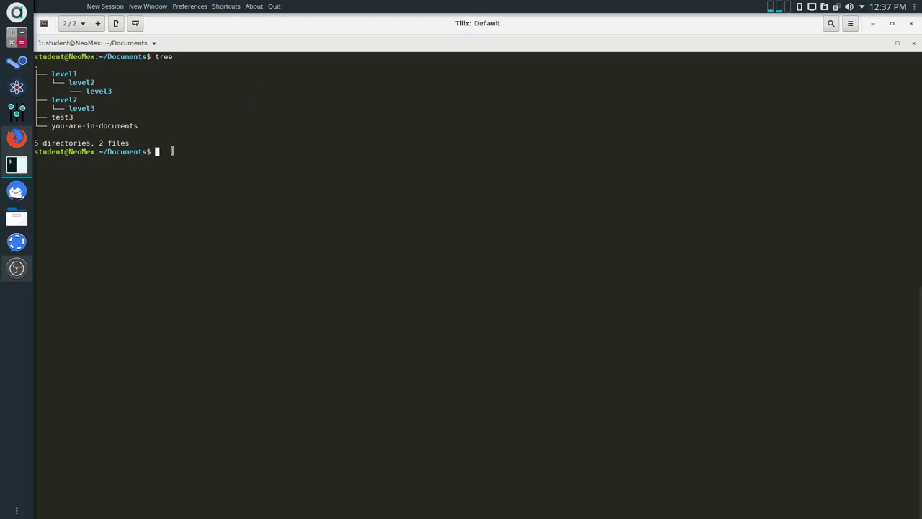
type("mv")
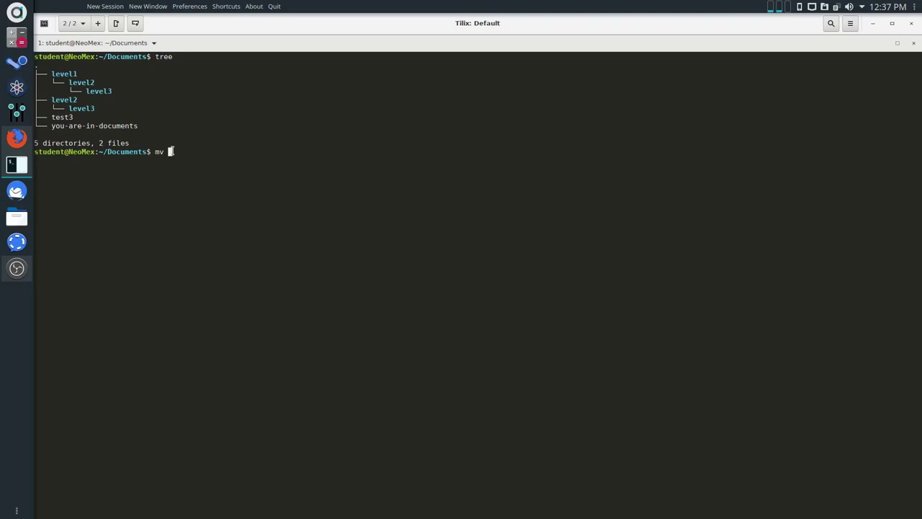
type("level2")
key("Left")
key("Left")
key("Left")
key("Left")
key("Left")
key("Left")
type("-v")
key("Right")
key("Right")
key("Right")
key("Right")
key("Right")
key("Right")
type("level1")
key("Return")
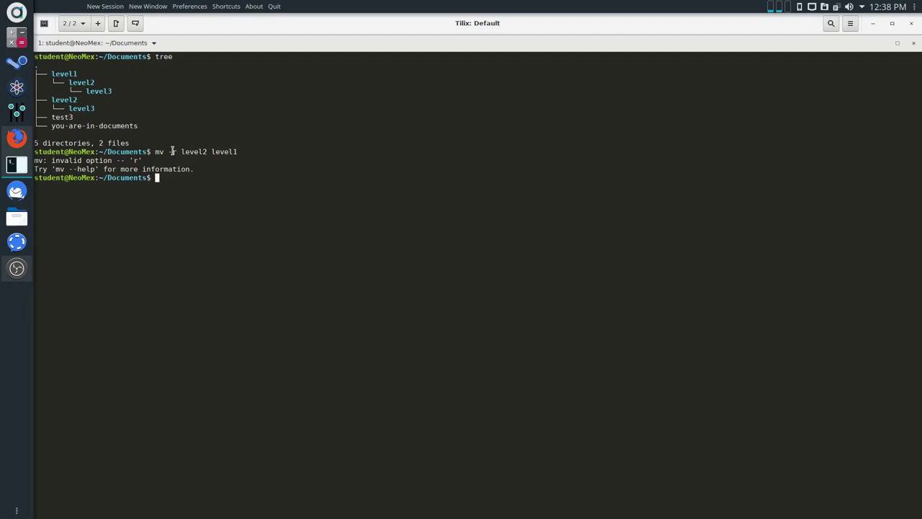
Step: Try to move the directory level2 into level1 using mv without any option
key("Up")
key("Left")
key("Left")
key("Left")
key("Left")
key("Left")
key("Left")
key("Left")
key("Left")
key("Left")
key("Left")
key("Left")
key("Left")
key("Left")
key("Left")
key("Left")
key("BackSpace")
key("Delete")
key("Delete")
key("Return")
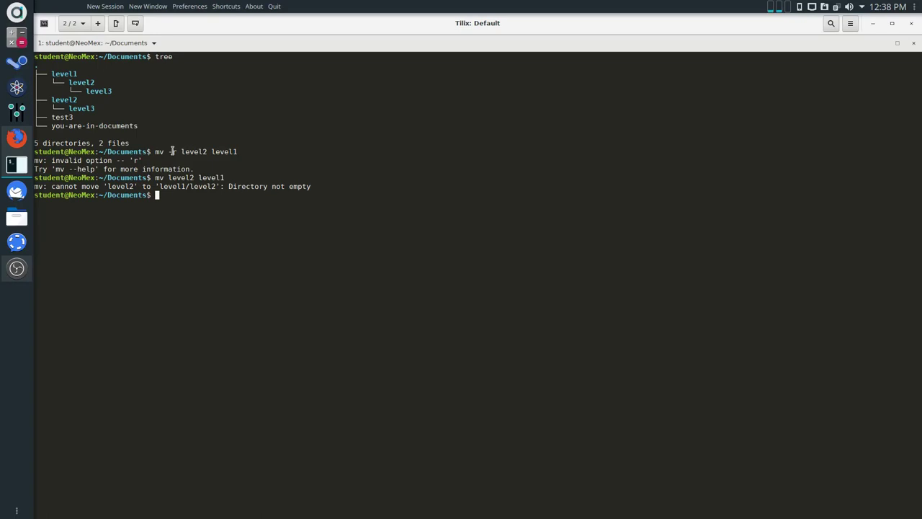
Step: Move the directory level2 into level1/level2/level3 with mv and display the structure of Documents with tree
type("mv level2")
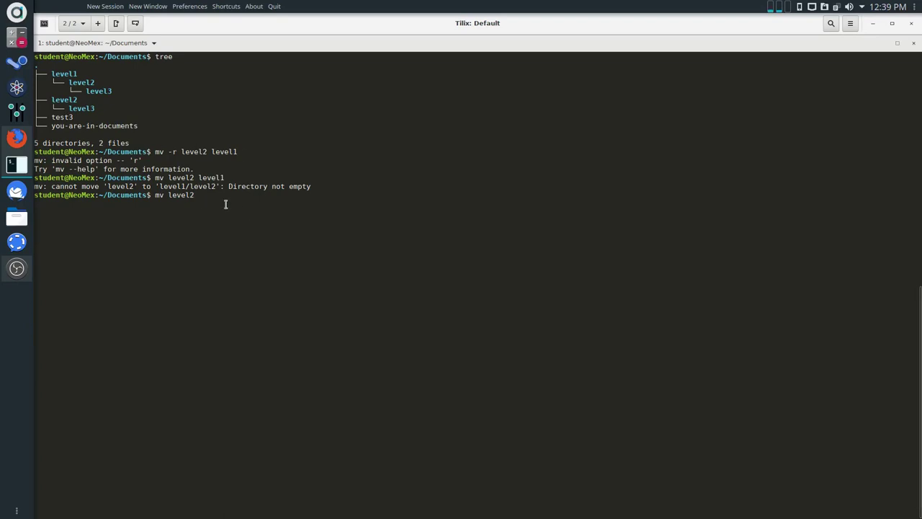
type("le")
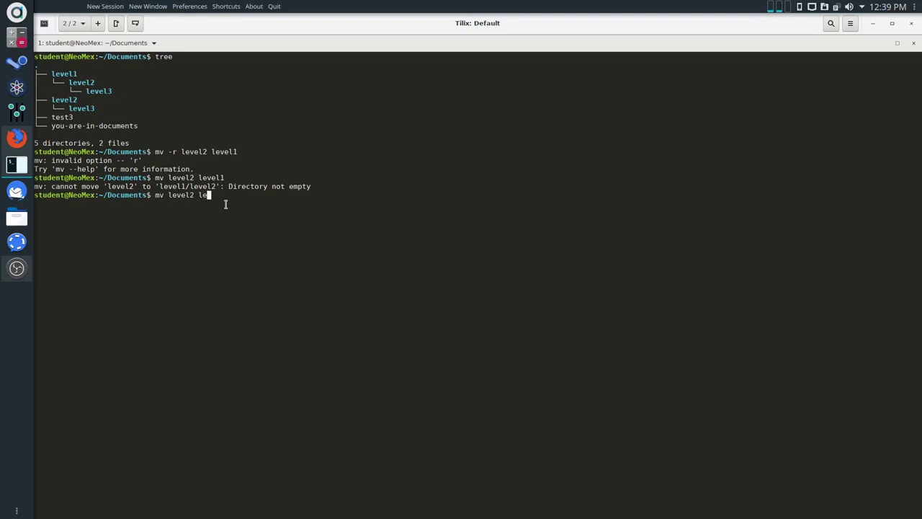
type("vel")
key("Tab")
key("Tab")
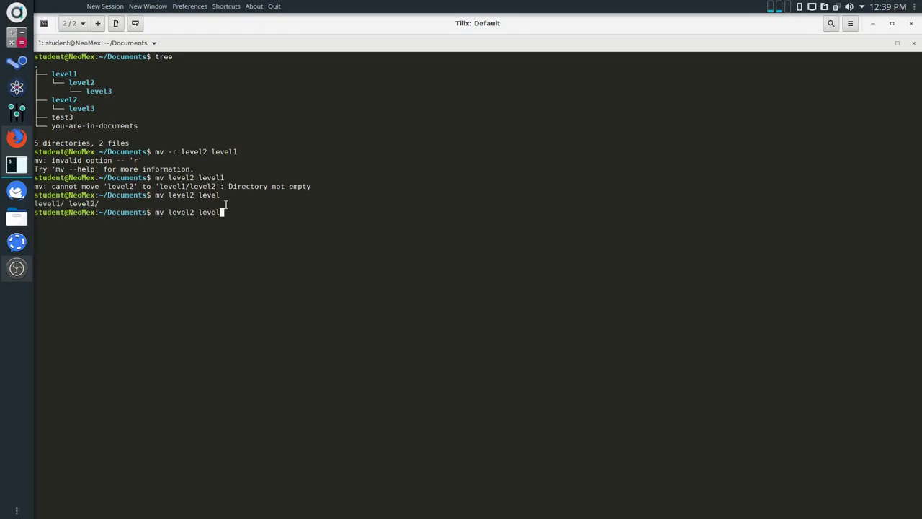
type("1")
key("Tab")
key("Tab")
key("Tab")
key("BackSpace")
key("Return")
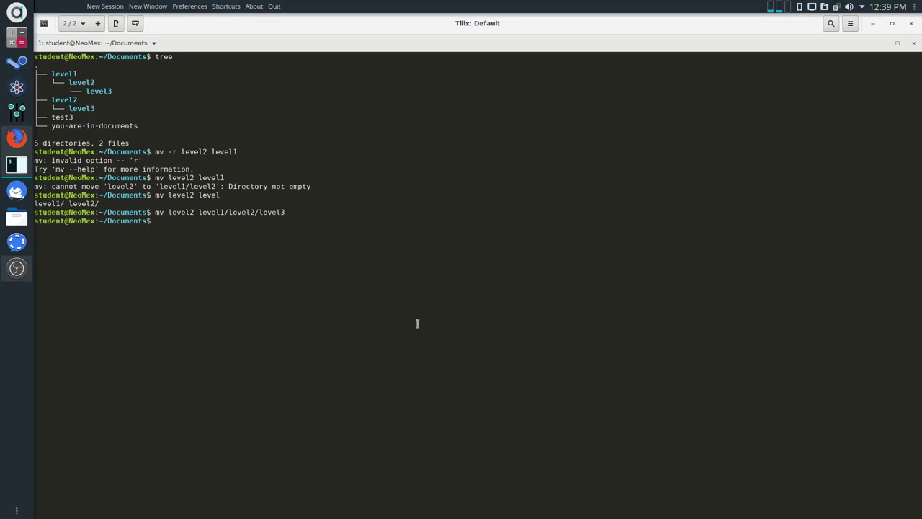
type("tree")
key("Return")
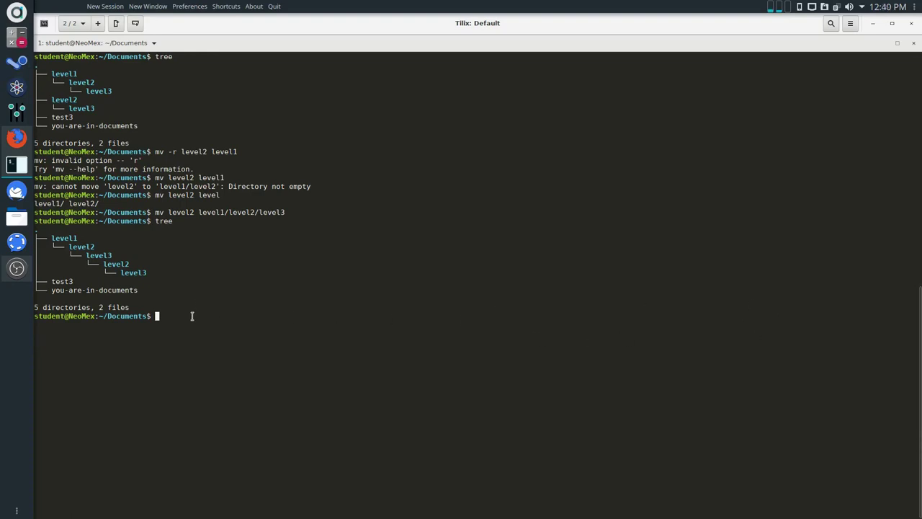
Step: Change the working directory to level1/level2/level3 with cd
type("cd")
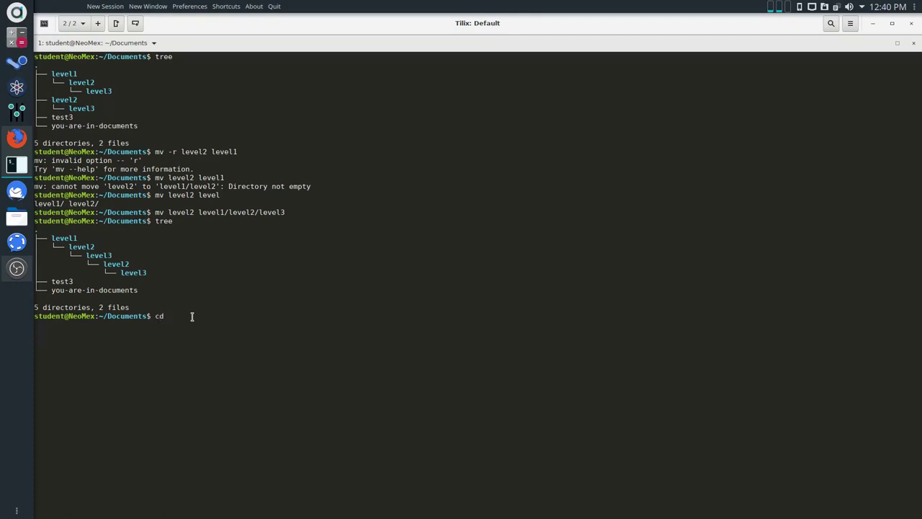
type("la")
key("BackSpace")
type("a")
key("BackSpace")
type("evel1")
key("Tab")
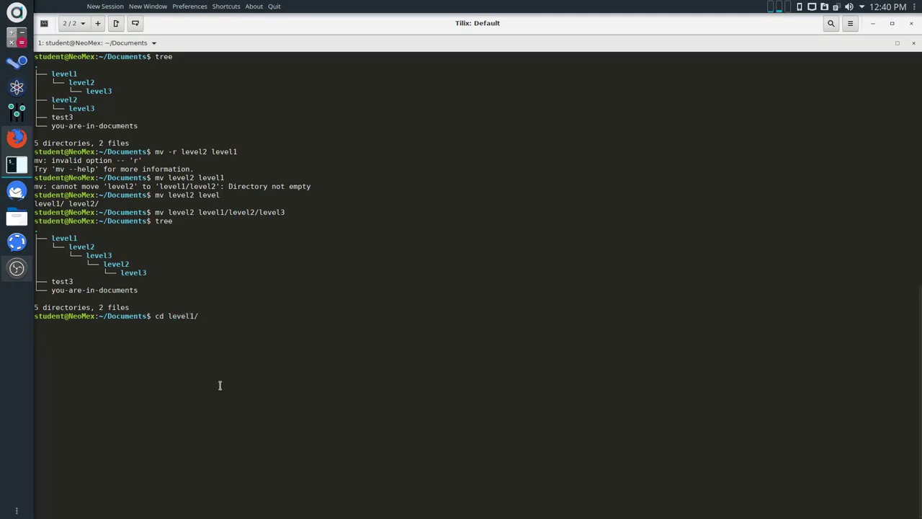
type("l")
key("Tab")
key("Tab")
key("Return")
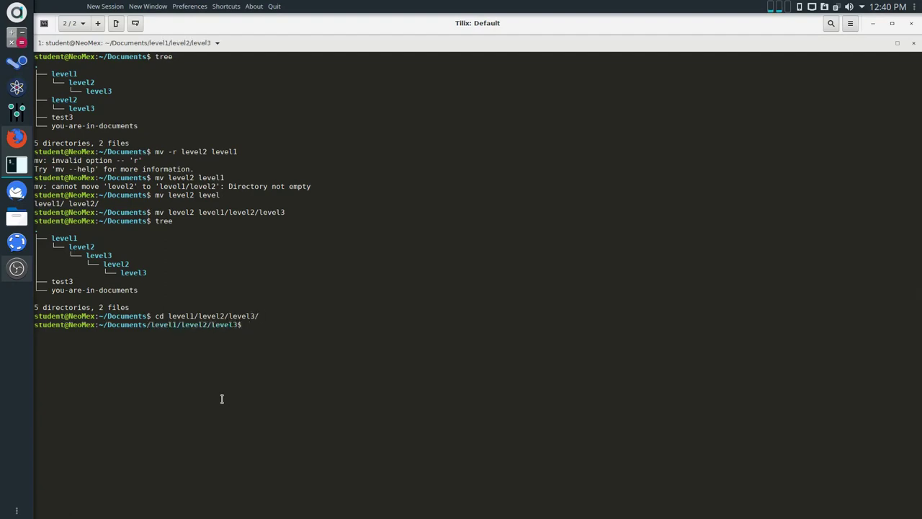
Step: List the current directory with ll and rename its level2 directory to level2a using mv
type("ll")
key("Return")
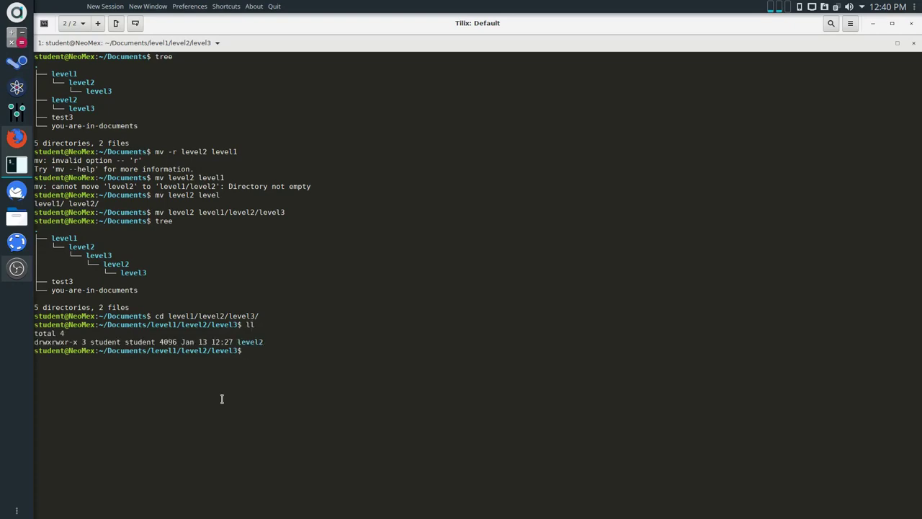
type("mv level2 level2a")
key("Return")
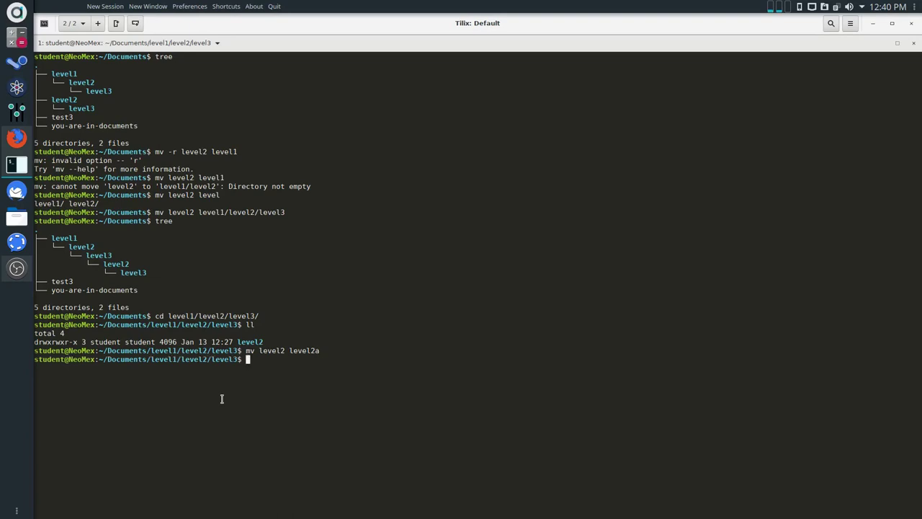
Step: Go up two directory levels with cd ../.. and display the structure of level1 with tree, clearing the terminal at the end
type("cd")
type("..")
type("/..")
key("Return")
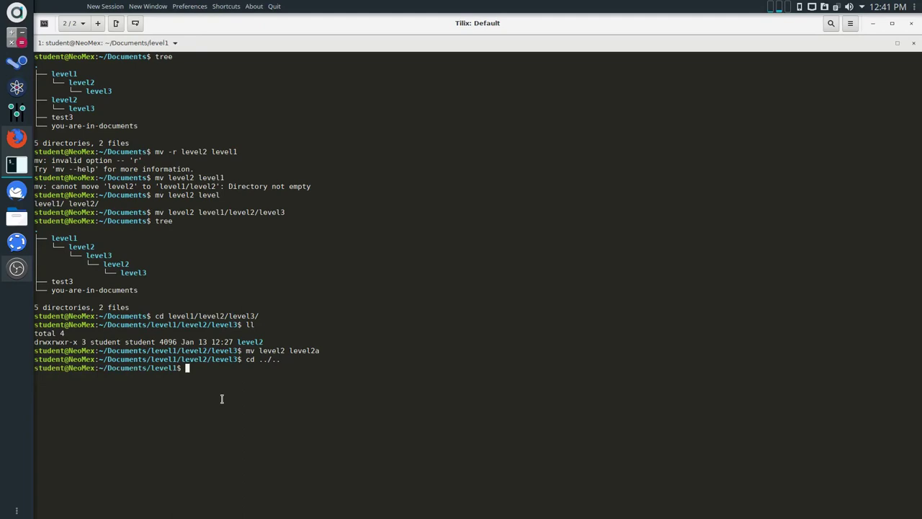
type("tree")
key("Return")
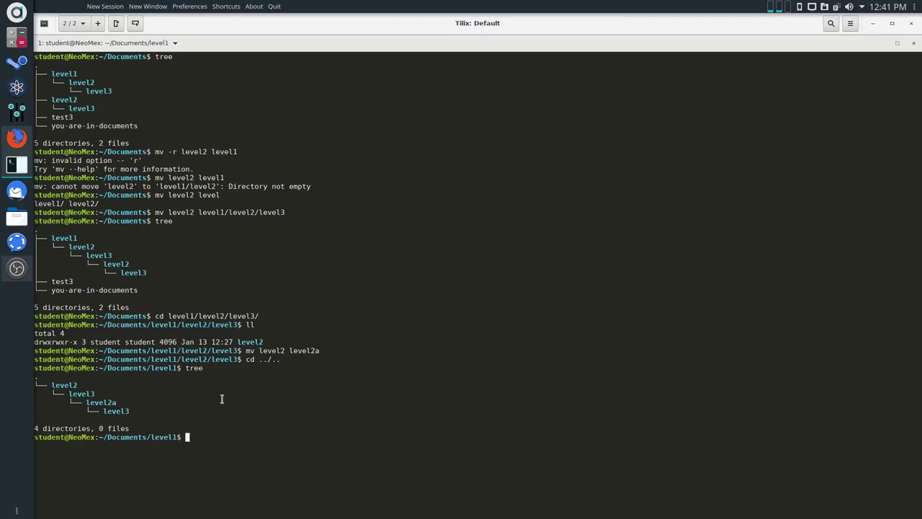
key("ctrl+l")
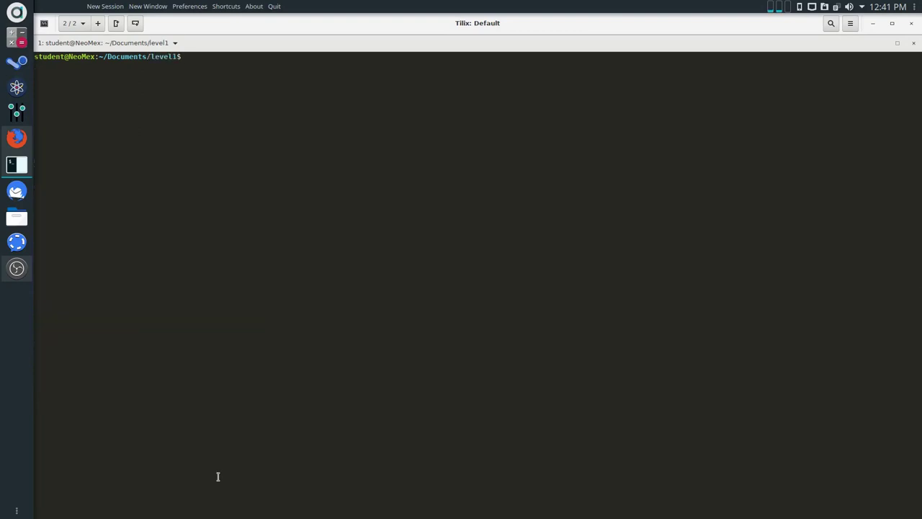
type("cp ")
type("level2a")
key("BackSpace")
key("BackSpace")
key("BackSpace")
key("BackSpace")
key("BackSpace")
key("BackSpace")
key("BackSpace")
key("BackSpace")
key("BackSpace")
key("BackSpace")
key("BackSpace")
Step: Move level2/level3/level2a into the current directory using mv with a dot as destination, and display the structure with tree
type("mv")
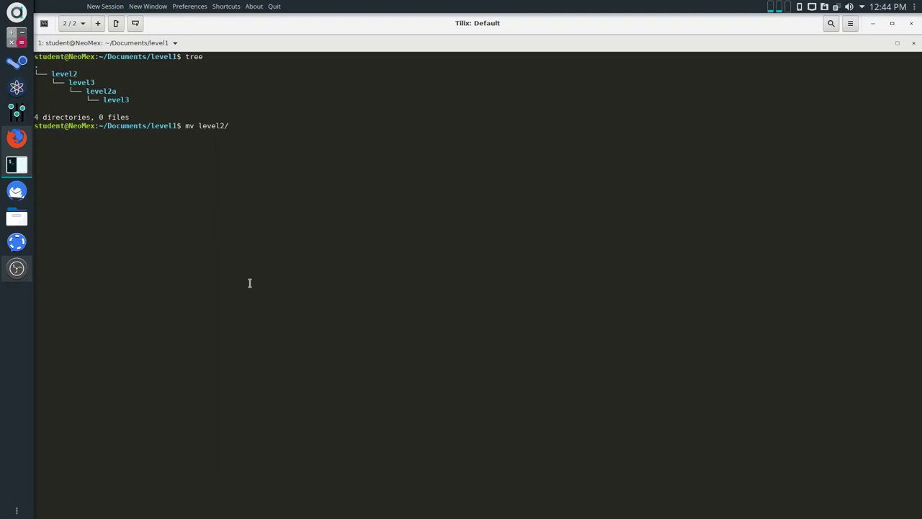
type("level3/")
type("level2a/")
key("BackSpace")
type(".")
key("Return")
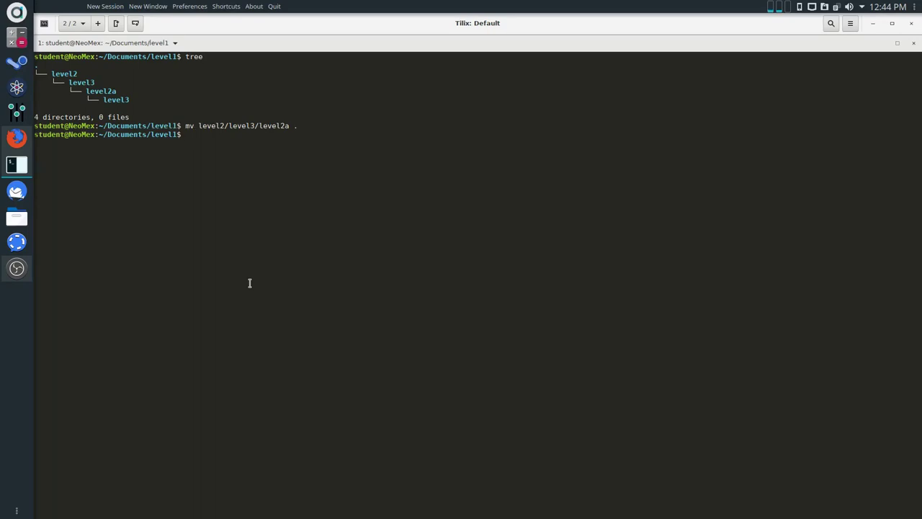
type("tree")
key("Return")
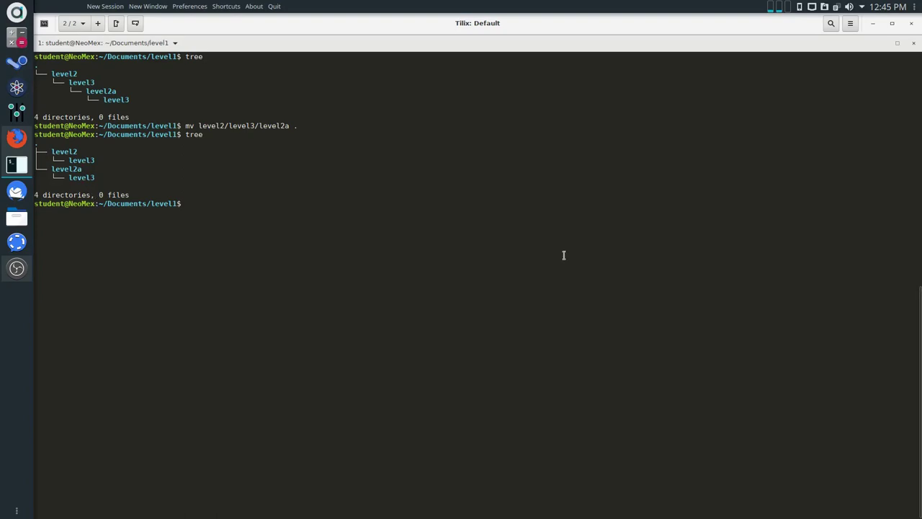
Step: Copy test3 from the parent directory into level1 using cp with relative paths, and list the contents with ll
left_click(15, 172)
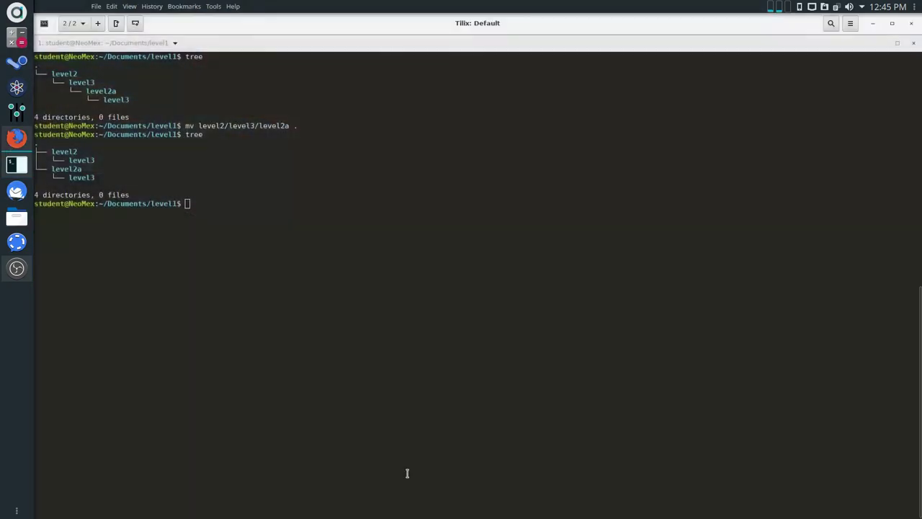
left_click(252, 209)
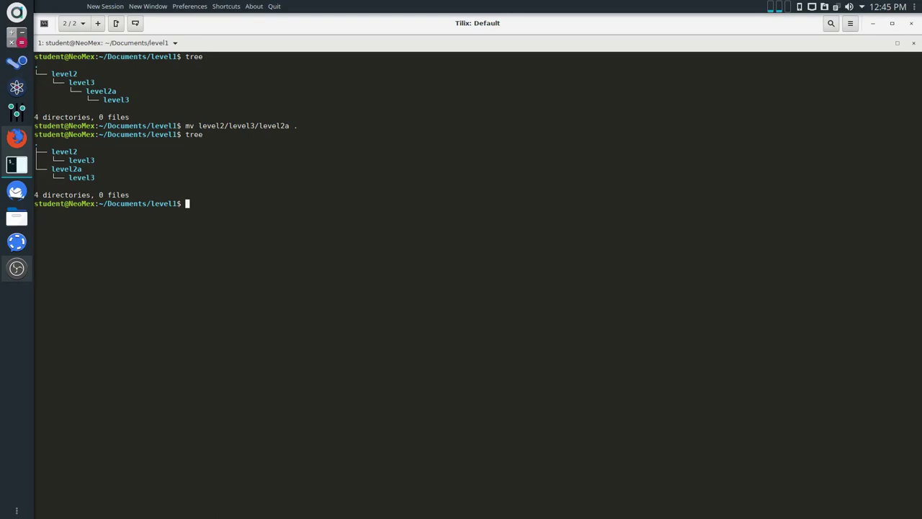
type("cp")
type("../")
type("test3 .")
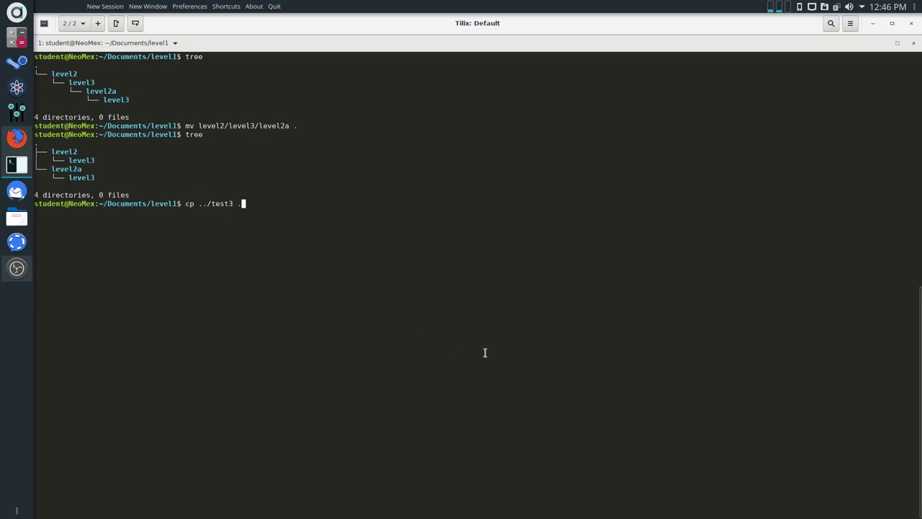
key("Return")
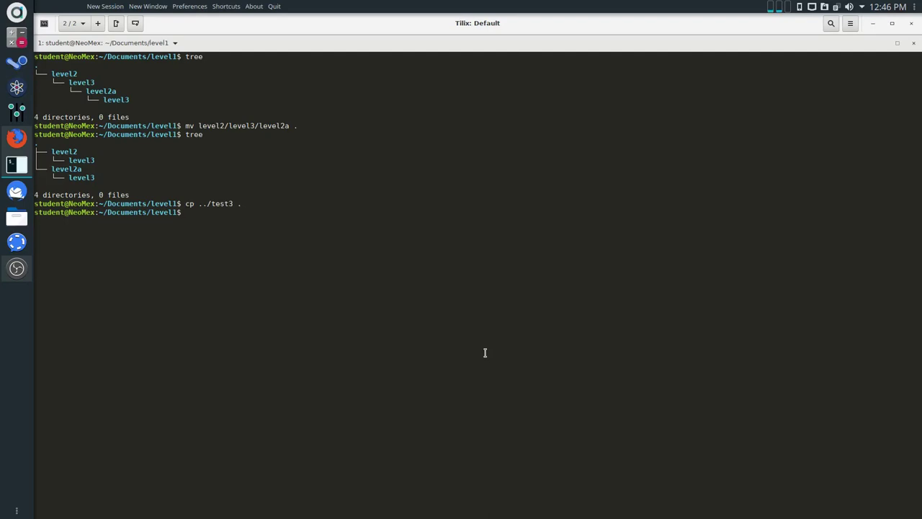
type("ll")
key("Return")
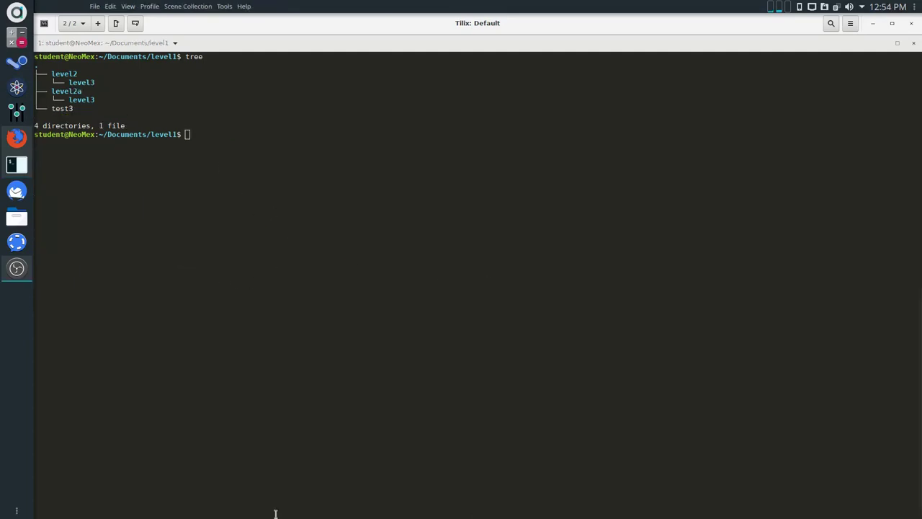
Step: Delete the file test3 from level1 with rm and display the directory structure with tree
left_click(17, 137)
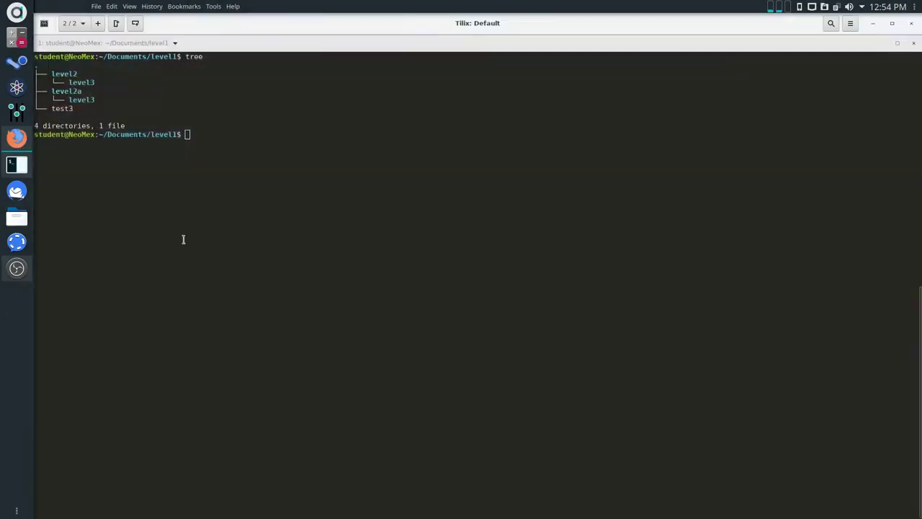
left_click(216, 134)
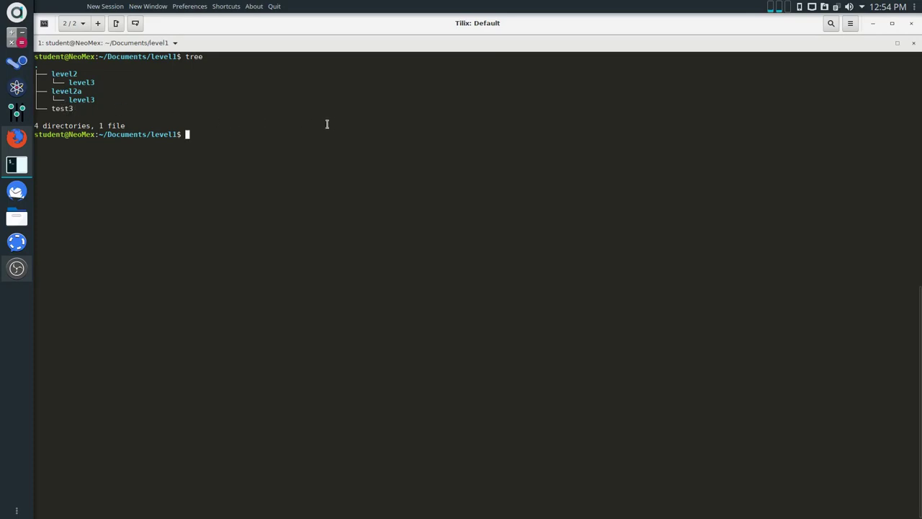
type("rm tes")
key("Tab")
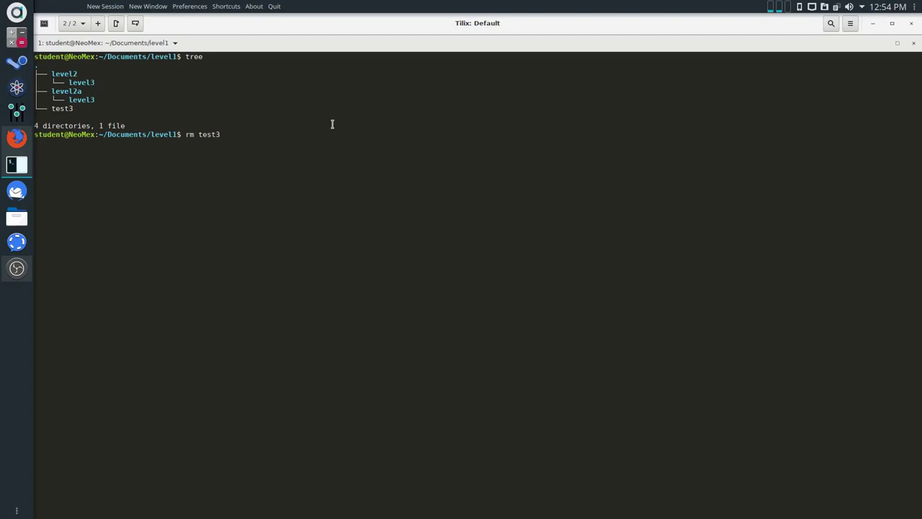
key("Return")
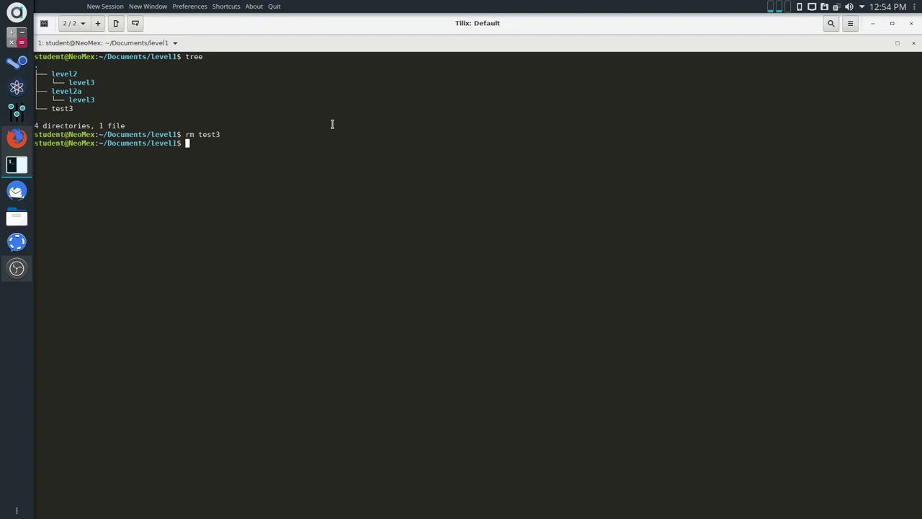
type("tree")
key("Return")
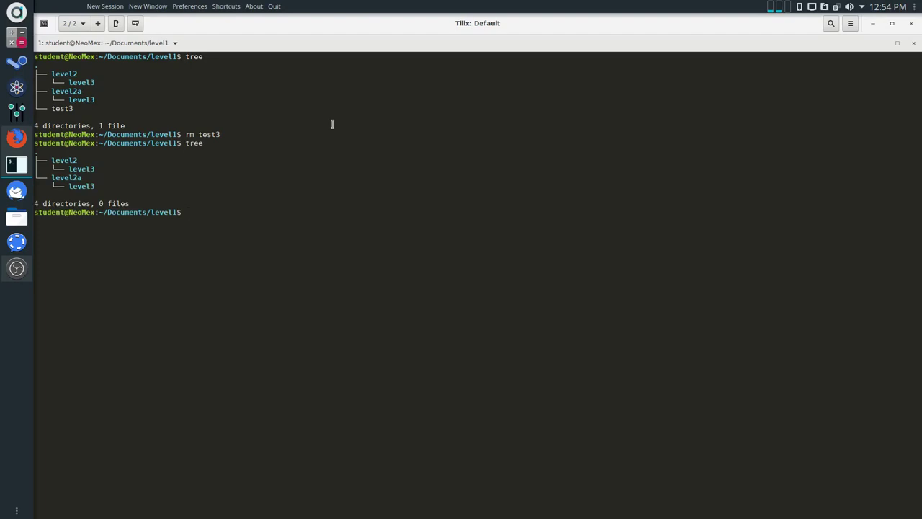
Step: Change into the directory level2 and list its contents and those of level3 with ll
type("cd level2")
key("Return")
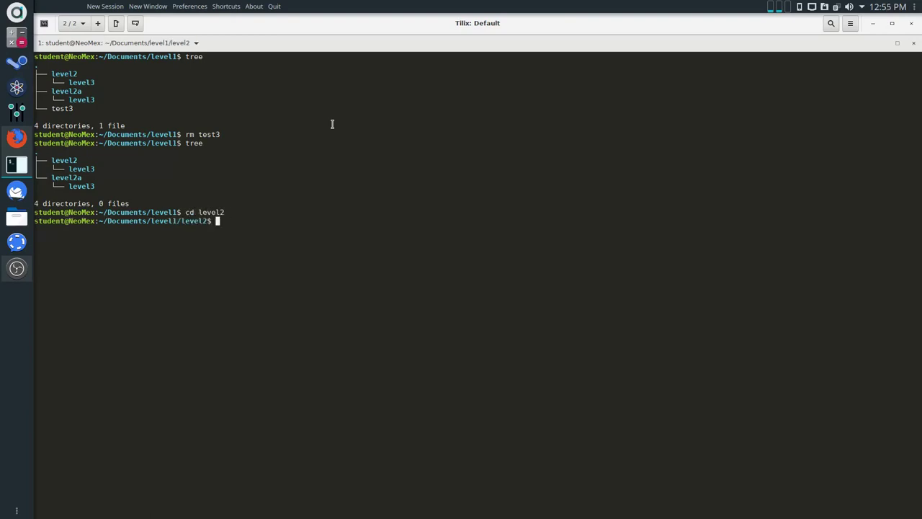
type("ll")
key("Return")
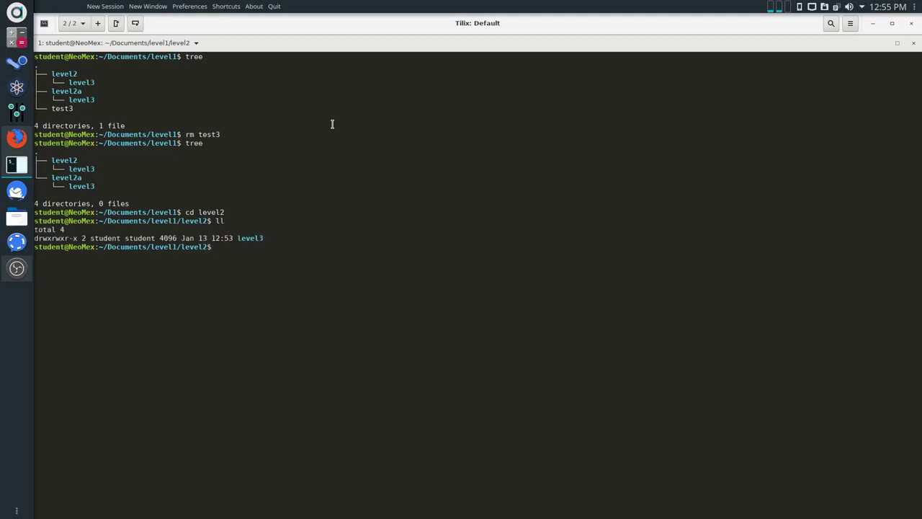
type("ll level3")
key("Return")
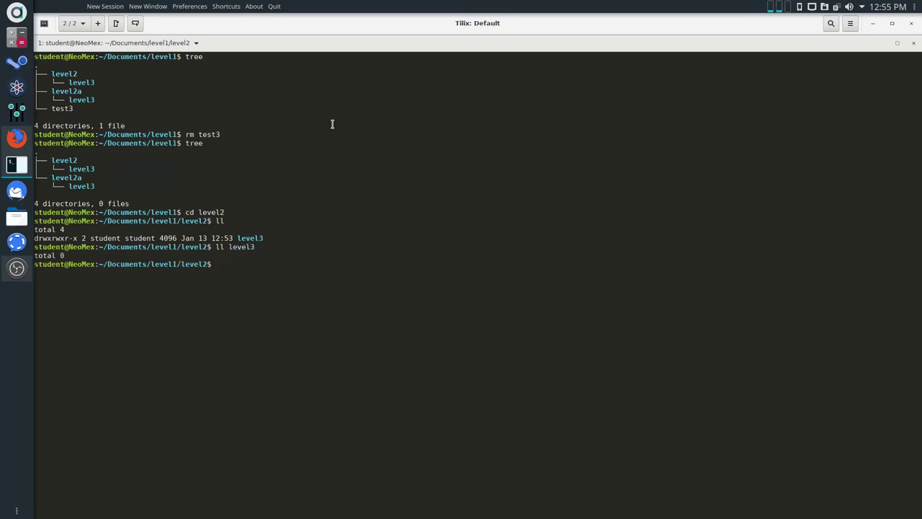
Step: Remove the directory level3 from level2 with rmdir
type("rmdir")
type("level3")
key("Return")
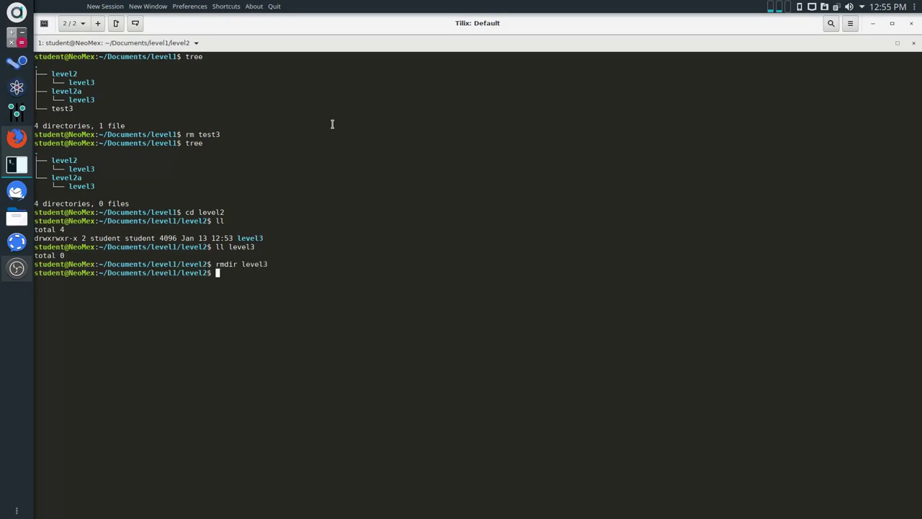
Step: List the contents of level2 with ll, and display the structure of its parent directory level1 with tree
type("ll")
key("Return")
type("cd ..")
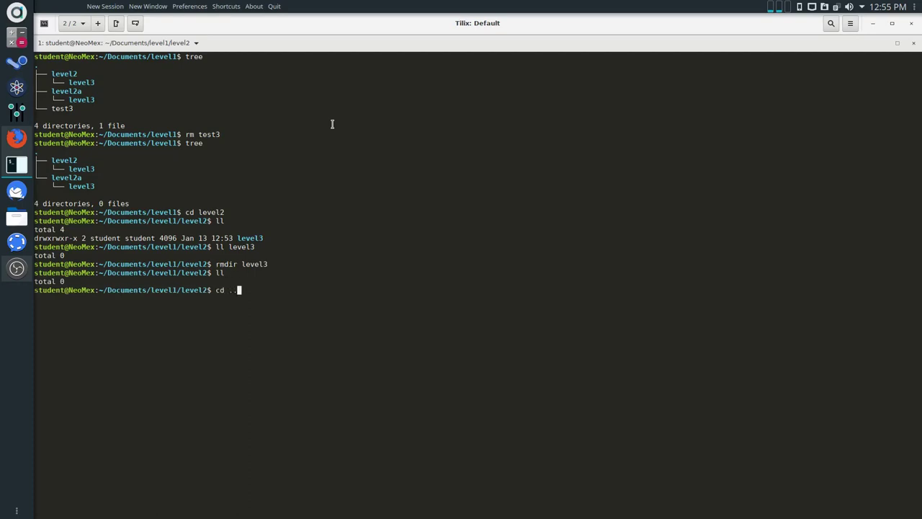
key("Return")
type("tree")
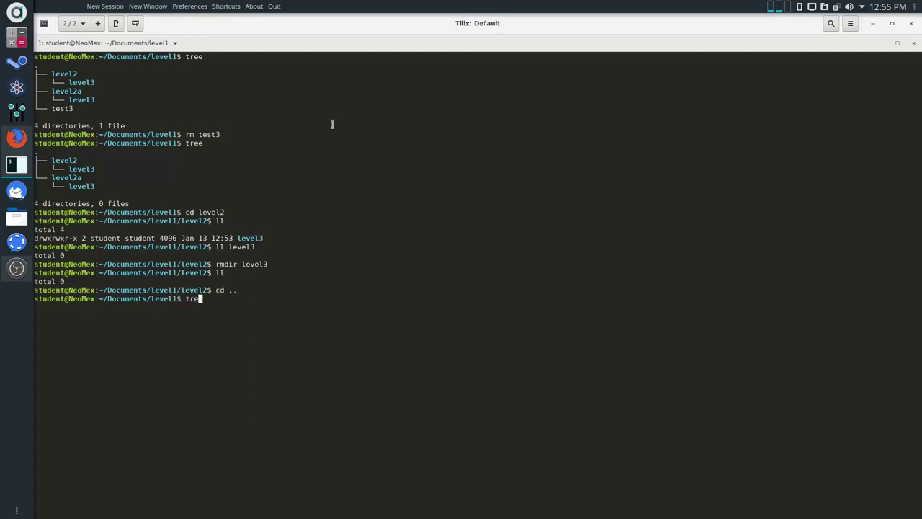
key("Return")
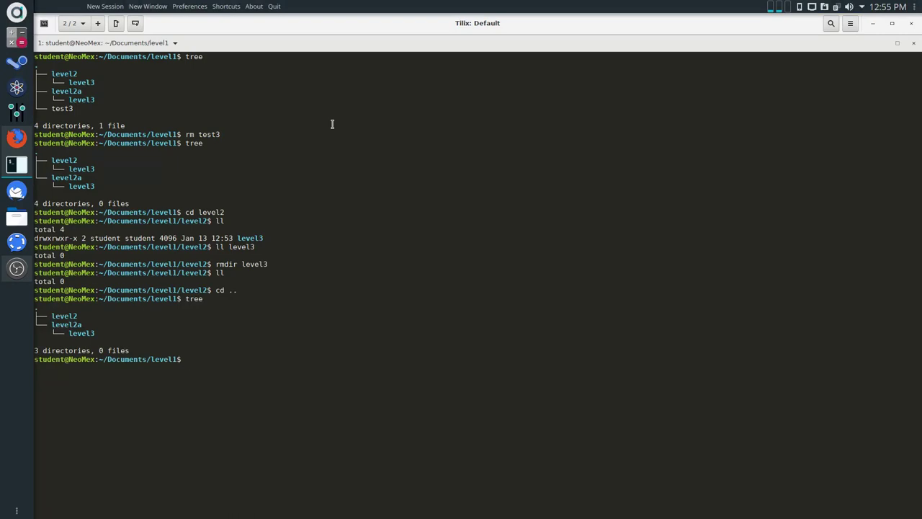
Step: Try to remove the directory level2a from level1 with rmdir
type("rmdir level2a")
key("Tab")
key("Return")
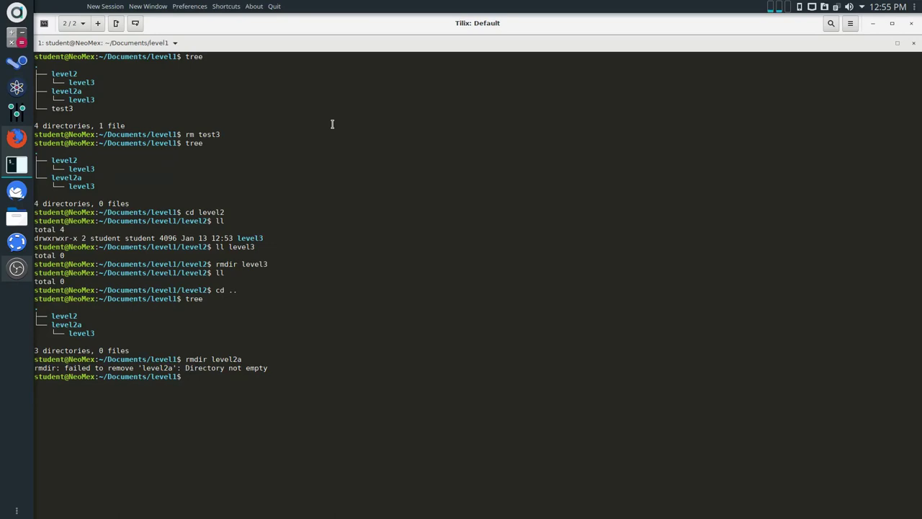
Step: Remove the directory level2a recursively with rm -r and display the directory structure with tree
type("rmdir")
type(" -r")
key("Left")
key("Left")
key("Right")
key("BackSpace")
key("BackSpace")
key("BackSpace")
key("Right")
key("Right")
type("level2a")
key("Return")
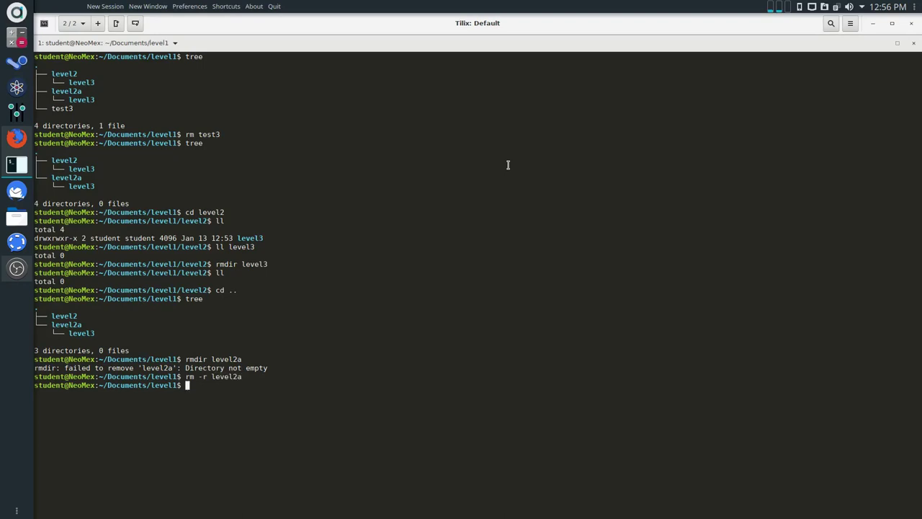
type("tree")
key("Return")
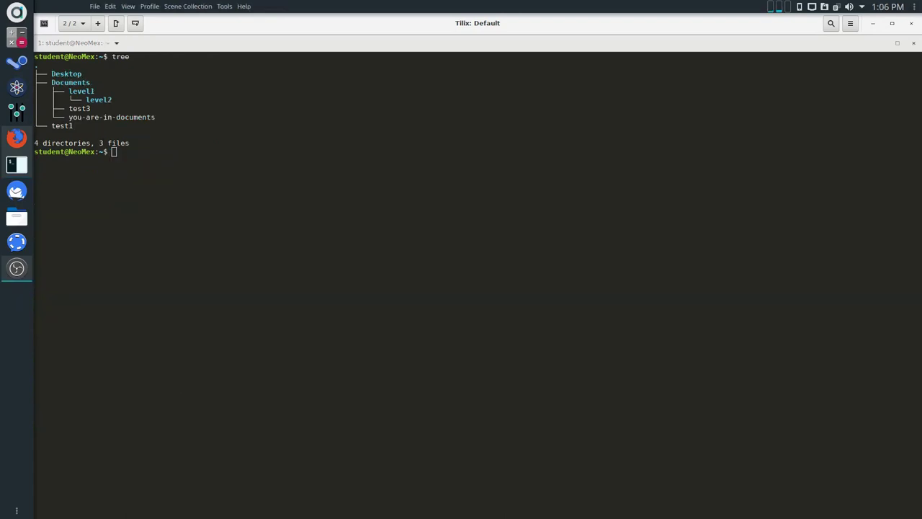
Step: Switch to Firefox and review the removal, Navigation II and Summary for Filepaths sections of the lecture notes
left_click(134, 152)
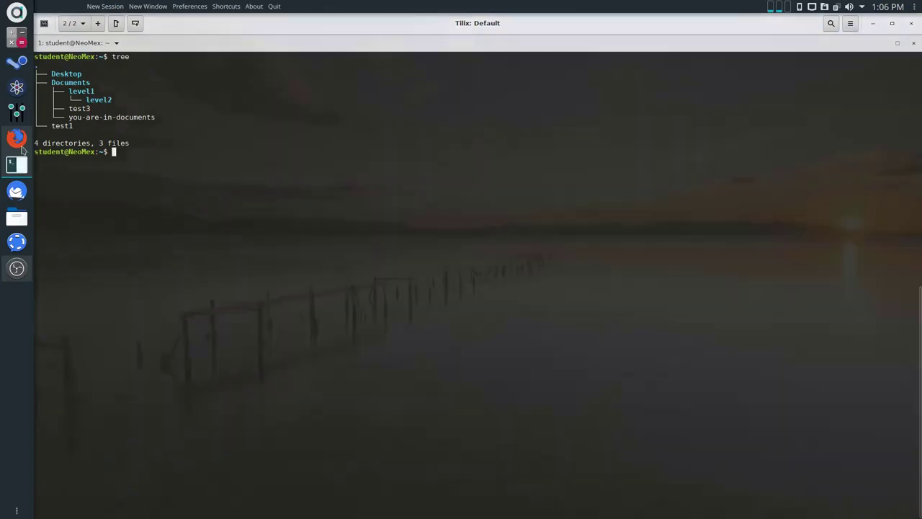
left_click(16, 137)
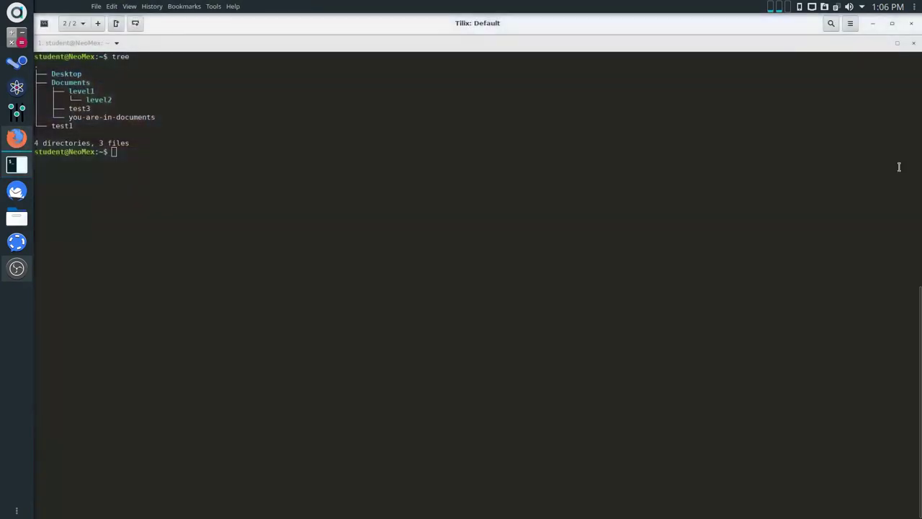
key("alt+F7")
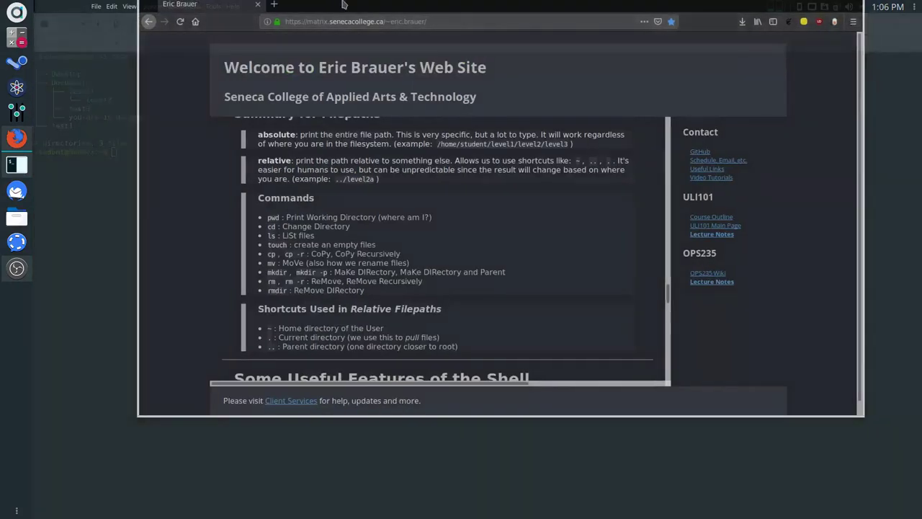
left_click(278, 4)
scroll(327, 307, "up", 5)
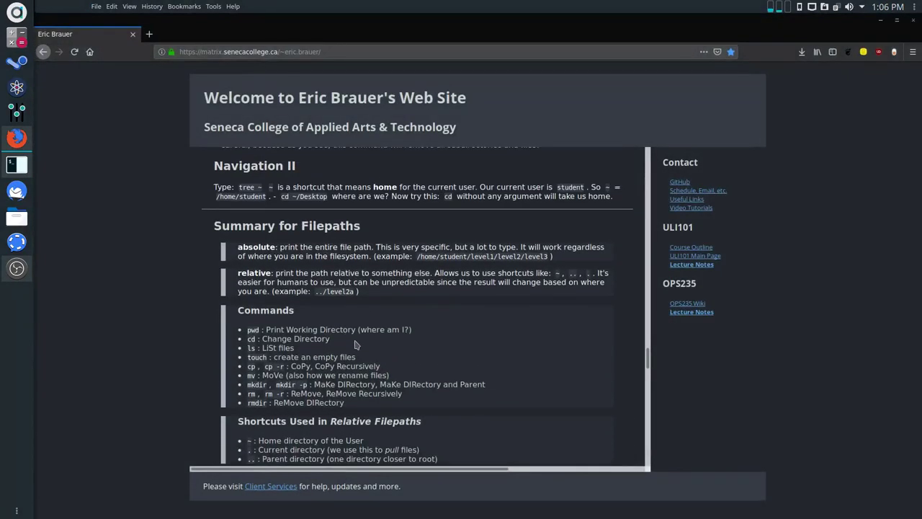
scroll(373, 381, "down", 1)
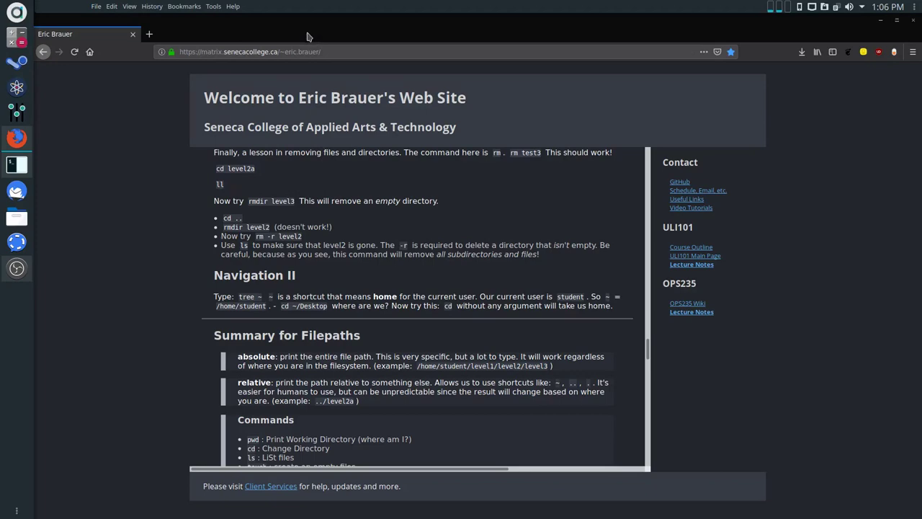
Step: Switch back to the Tilix terminal, change into Documents and return to the parent directory with cd .
key("alt+Tab")
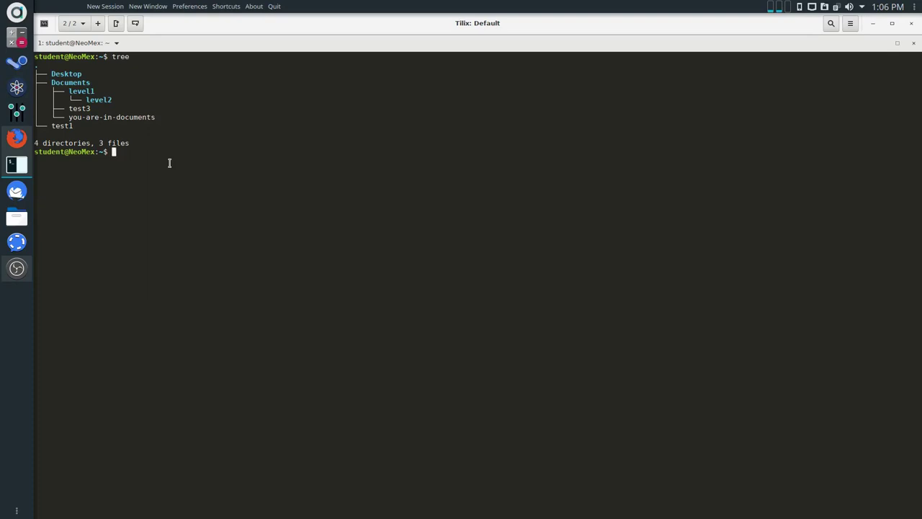
type("cd Do")
key("Tab")
key("Return")
type("cd ..")
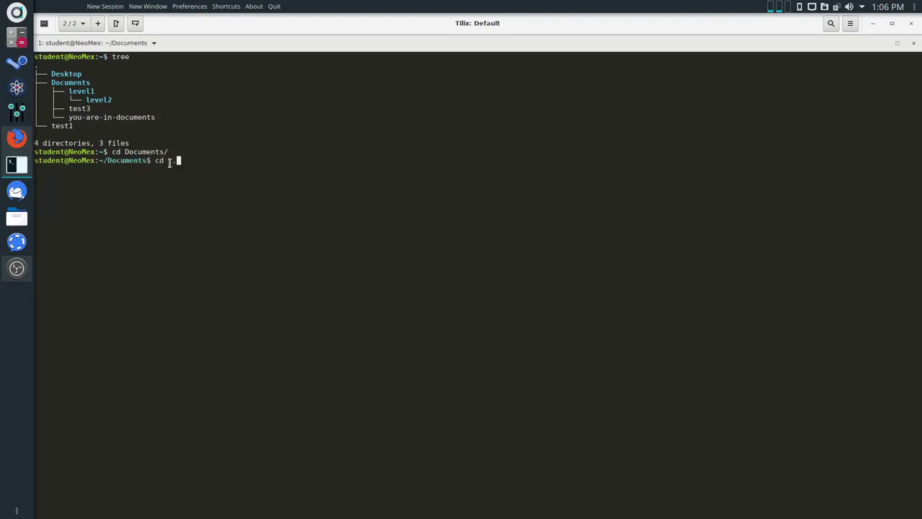
key("Return")
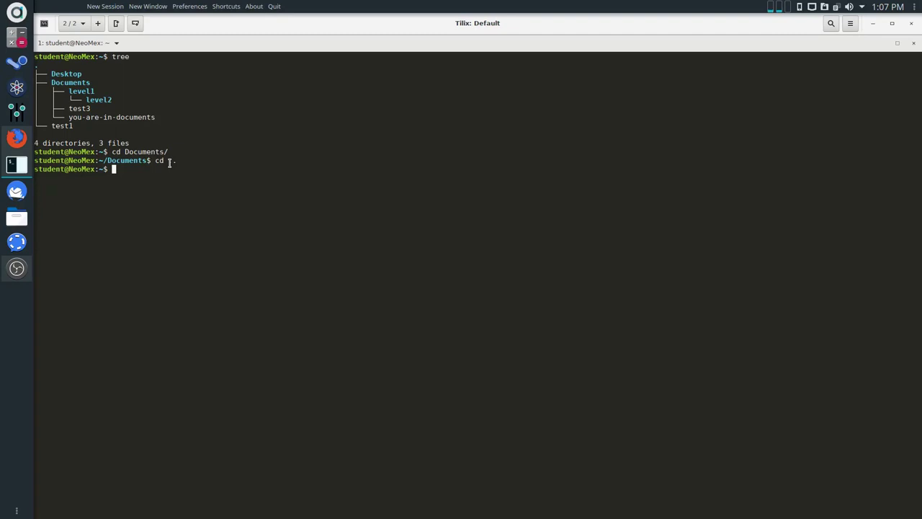
Step: Change into Documents by its relative path, and try the relative command cd Documents again from inside it
type("cd Do")
key("Tab")
key("Return")
type("cd Documents")
key("Return")
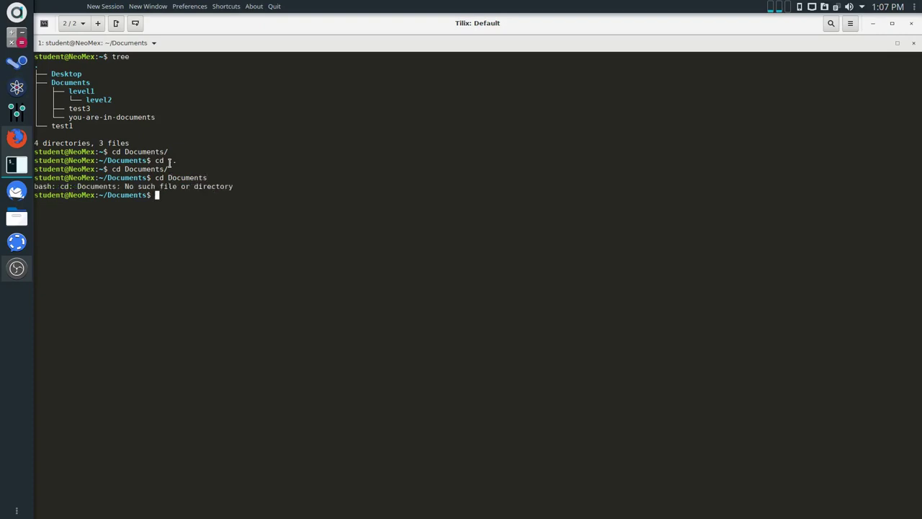
Step: List the contents of the current directory with ll and retry cd Documents from there
type("ll")
key("Return")
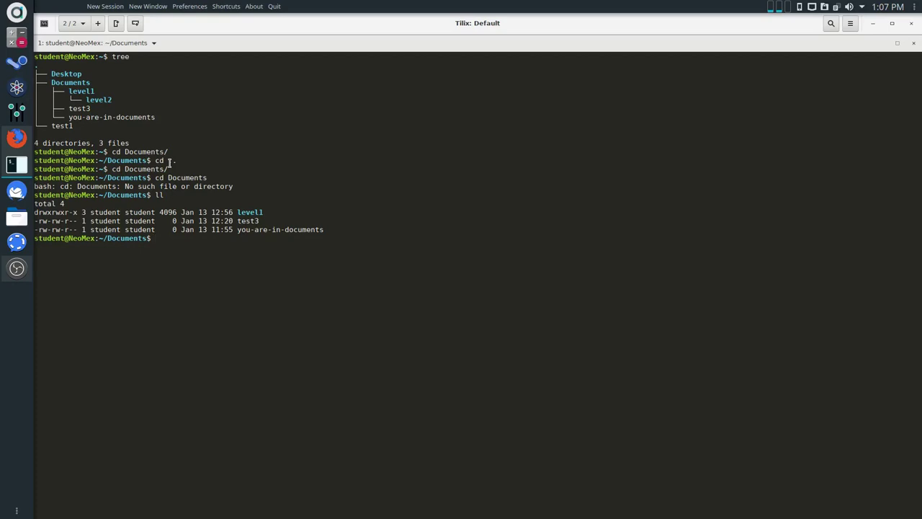
type("cd Documents")
key("Return")
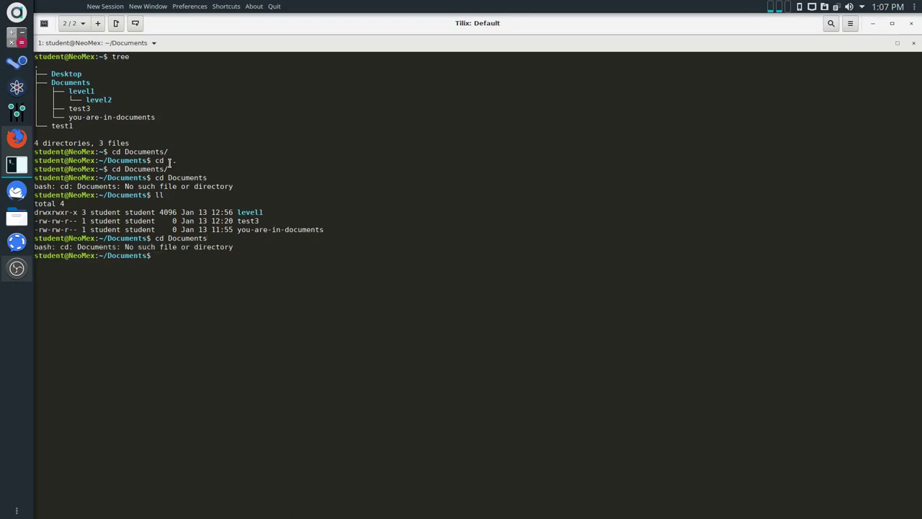
Step: Change into Documents by its relative path from the parent directory, and print the working directory with pwd
type("cd ..")
key("Return")
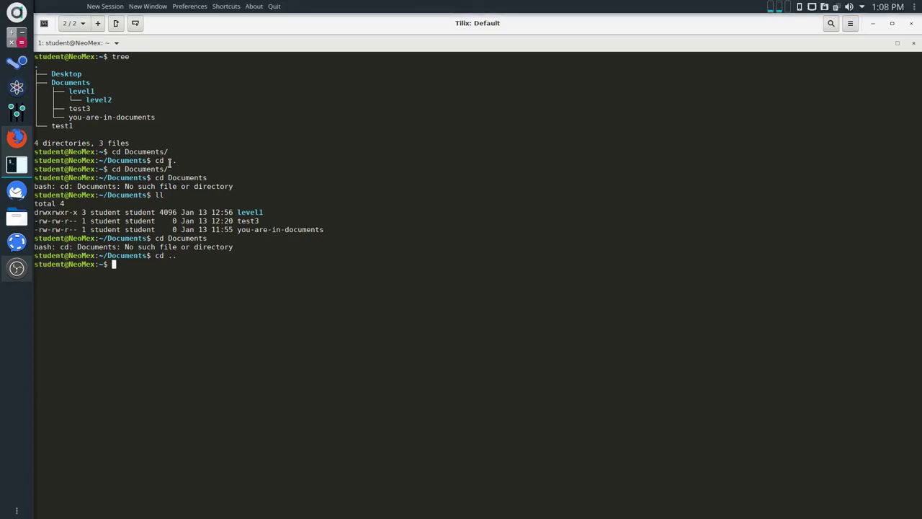
type("cd Documents")
key("Return")
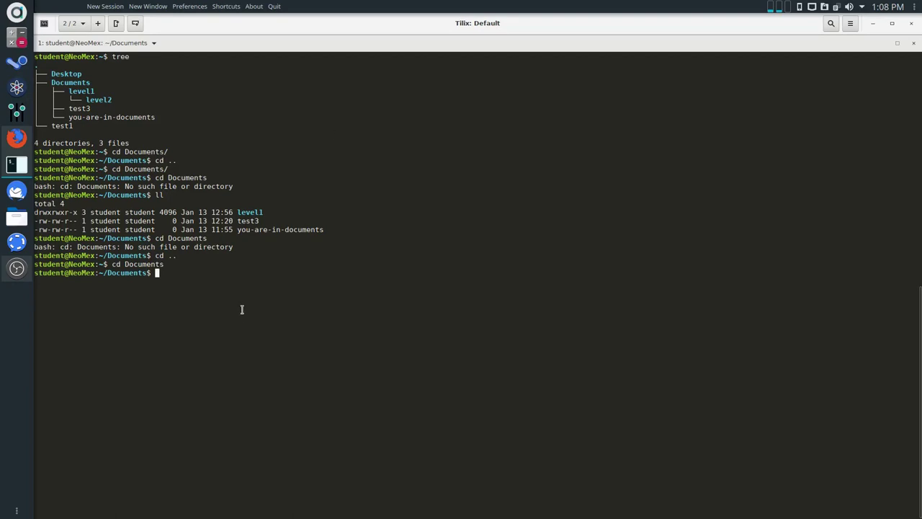
type("pwd")
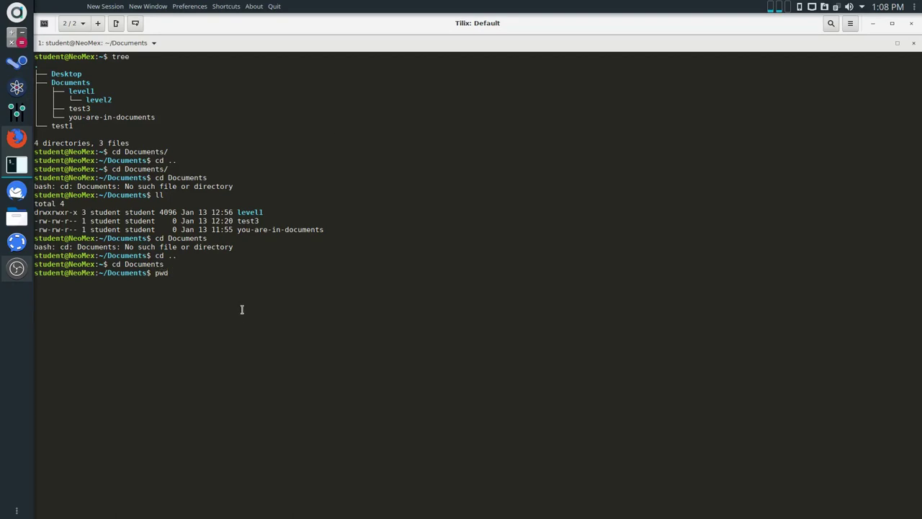
key("Return")
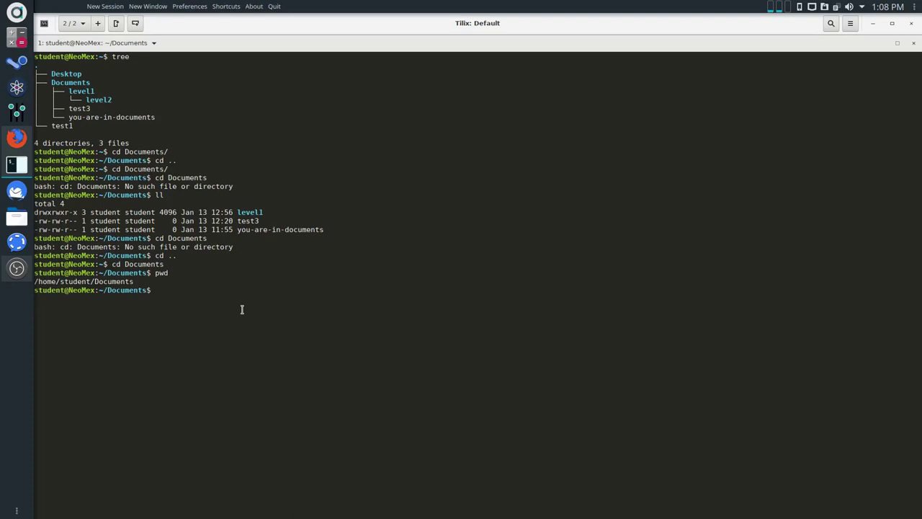
Step: Go up to the parent directory and change into Documents using the absolute path /home/student/Documents
type("cd ..")
key("Return")
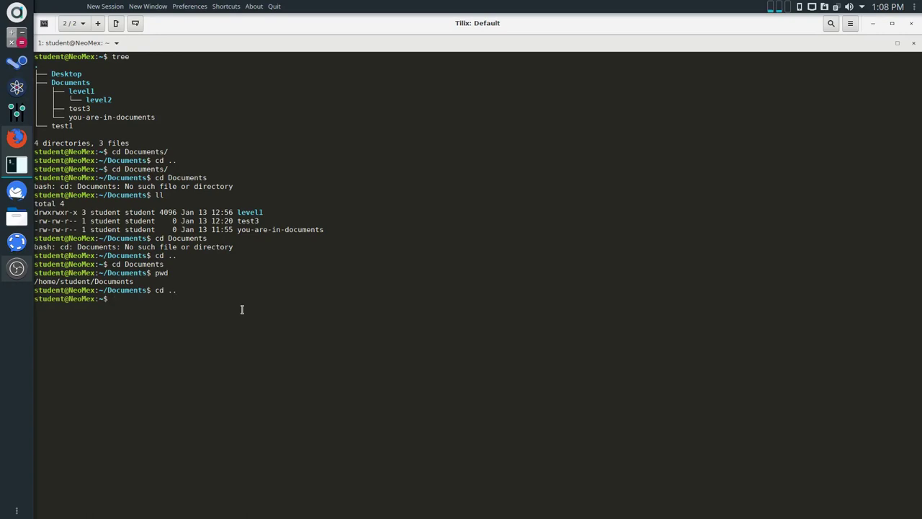
type("cd /home/student/Documents")
key("Return")
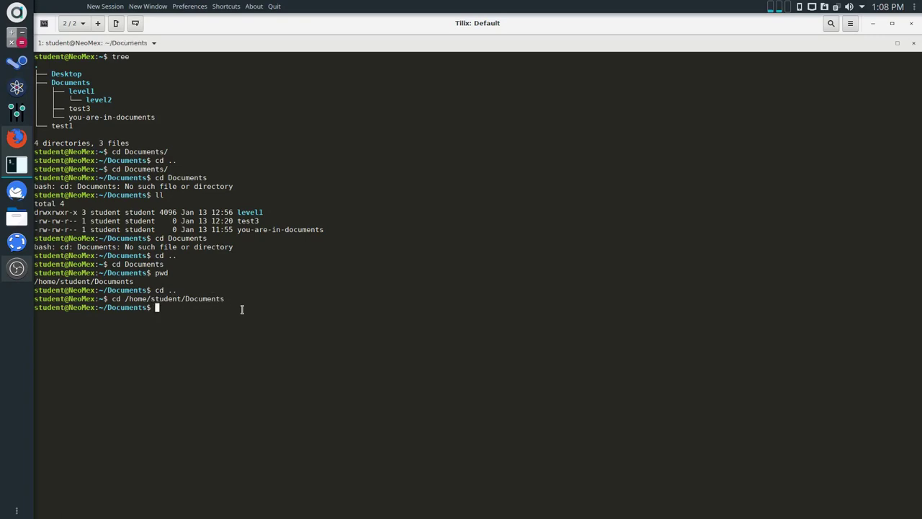
Step: Change into level1 and return to Documents by reusing the absolute path /home/student/Documents
type("cd level1")
key("Return")
key("Up")
key("Up")
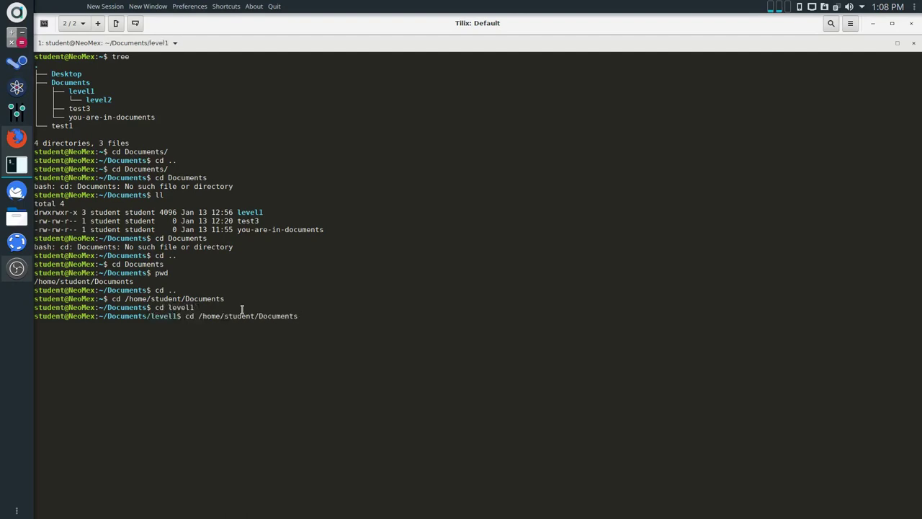
key("Return")
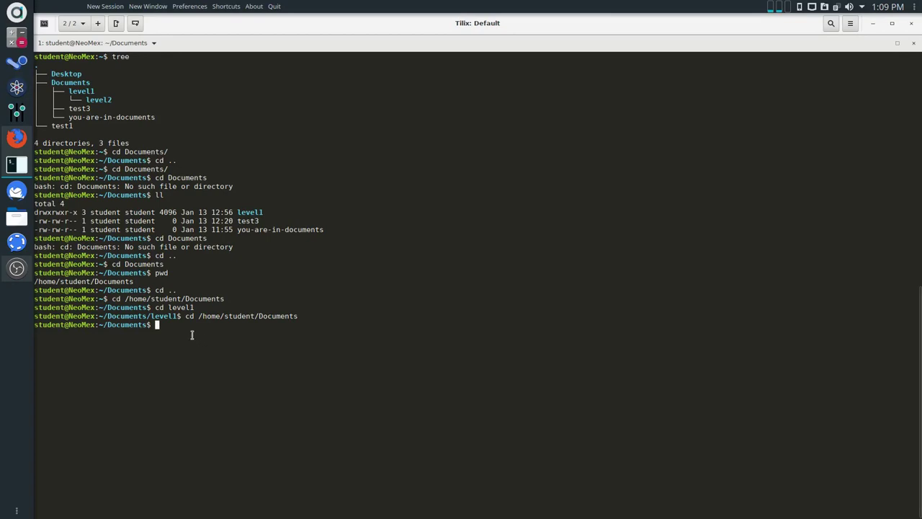
Step: Change to the home directory with cd ~ and print the working directory with pwd
type("cd ..")
key("BackSpace")
key("BackSpace")
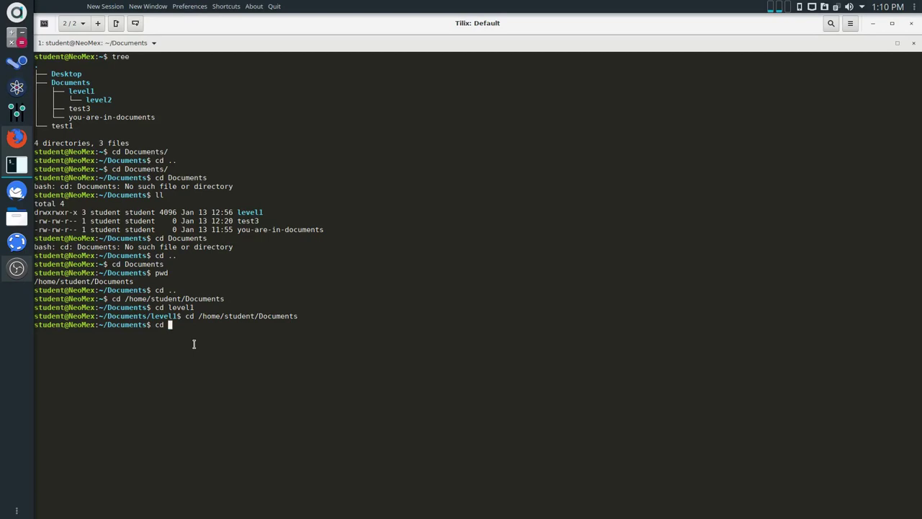
type("~")
key("Return")
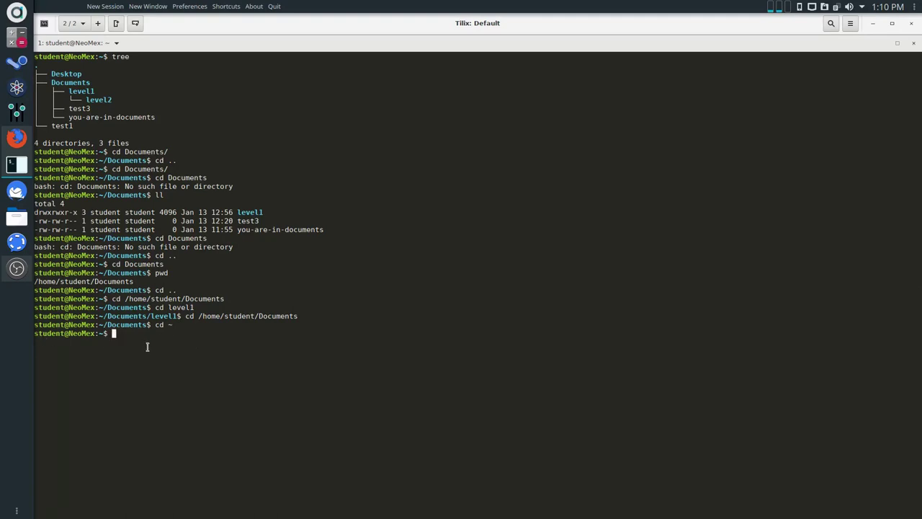
type("pwd")
key("Return")
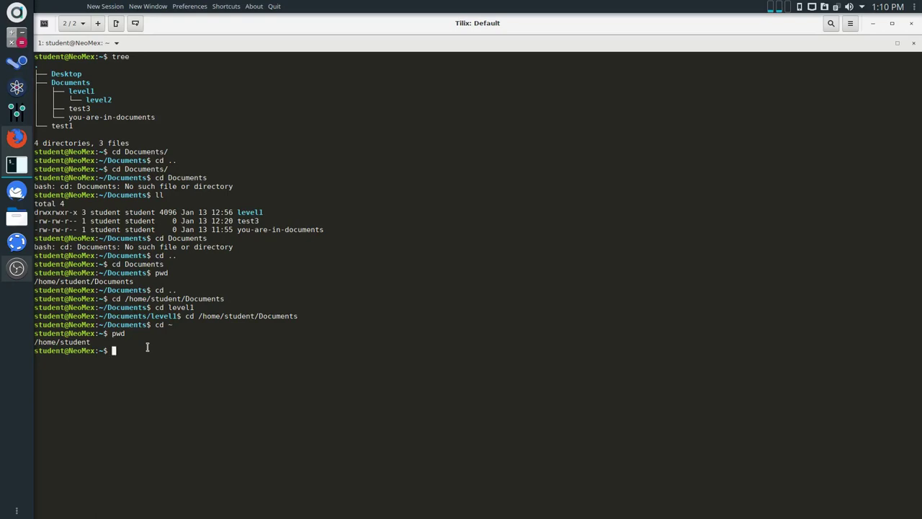
Step: Change into the Desktop directory using the home shortcut path ~/Desktop
type("cd ~/Desktop")
key("Return")
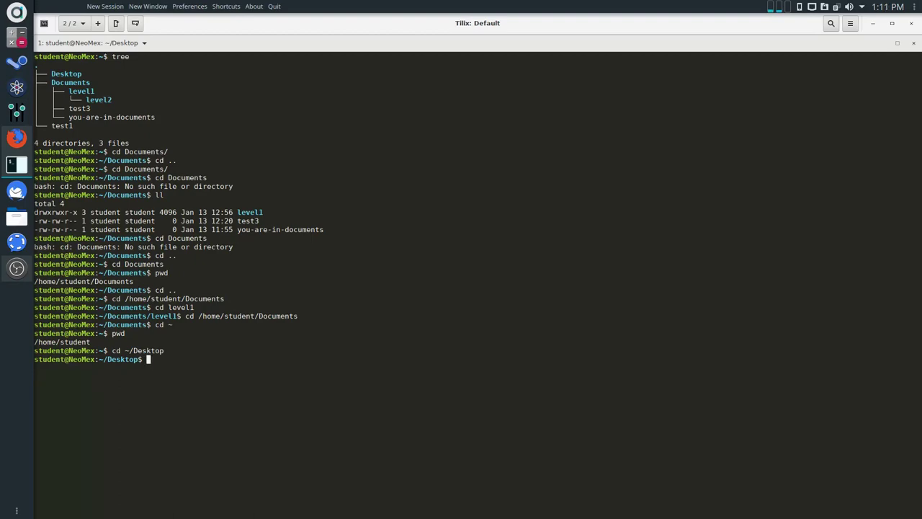
left_click(16, 267)
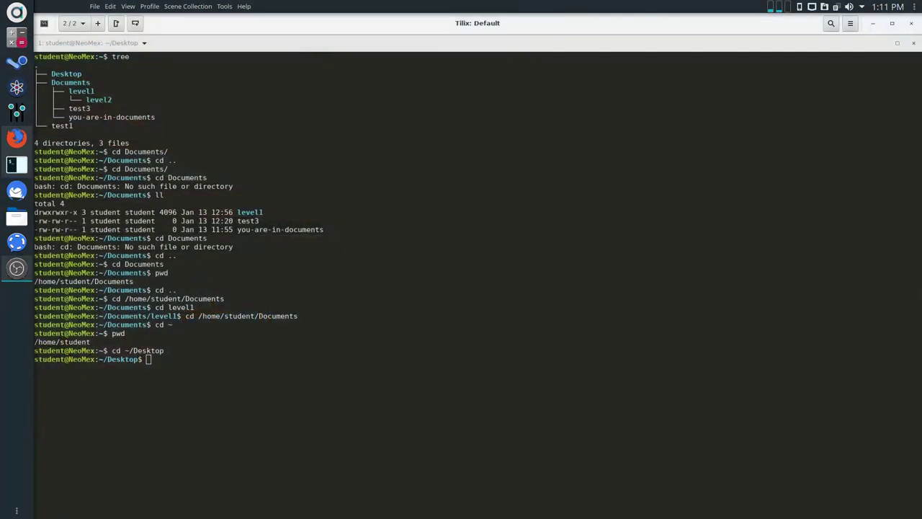